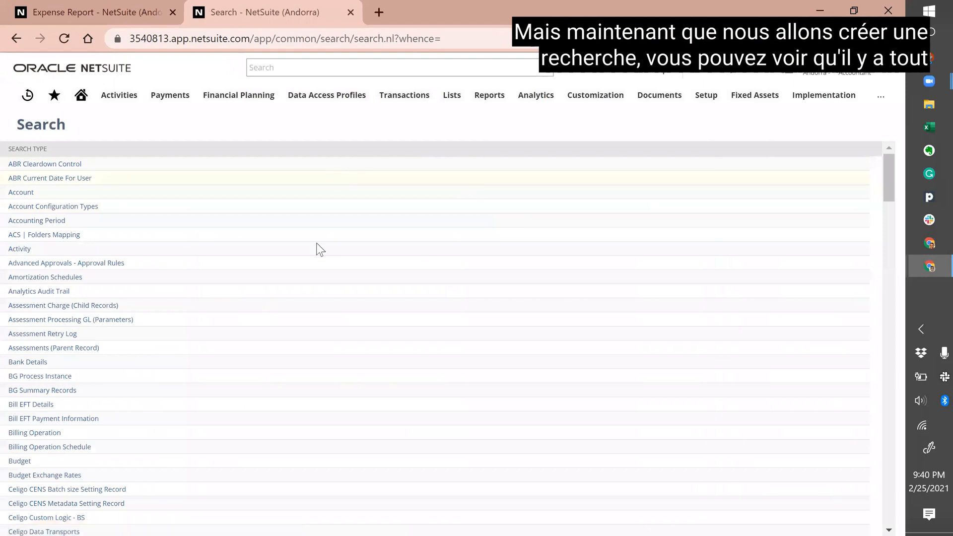
Browse the list of search types and open a Transaction search
{"action": "scroll", "coordinate": [337, 278], "scroll_direction": "down", "scroll_amount": 1}
{"action": "scroll", "coordinate": [337, 278], "scroll_direction": "down", "scroll_amount": 10}
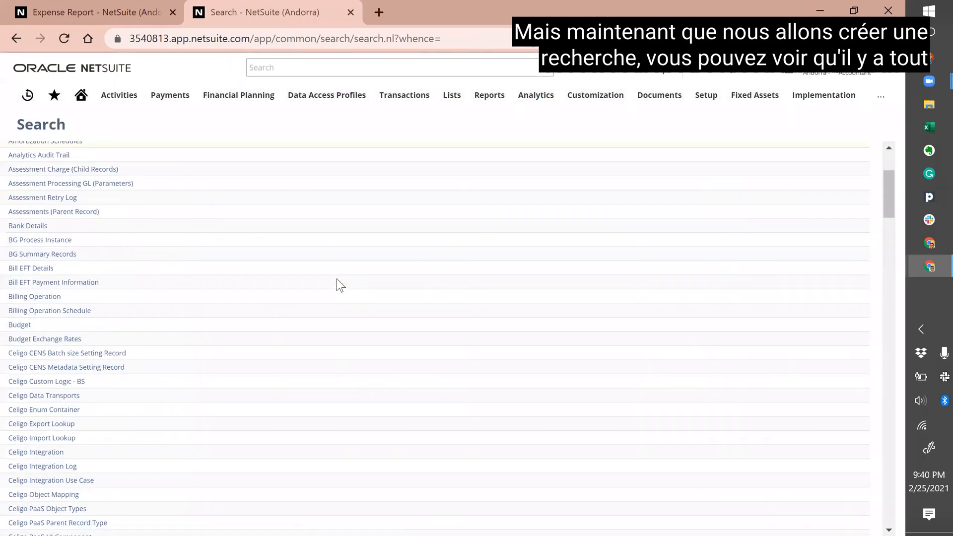
{"action": "scroll", "coordinate": [337, 279], "scroll_direction": "down", "scroll_amount": 12}
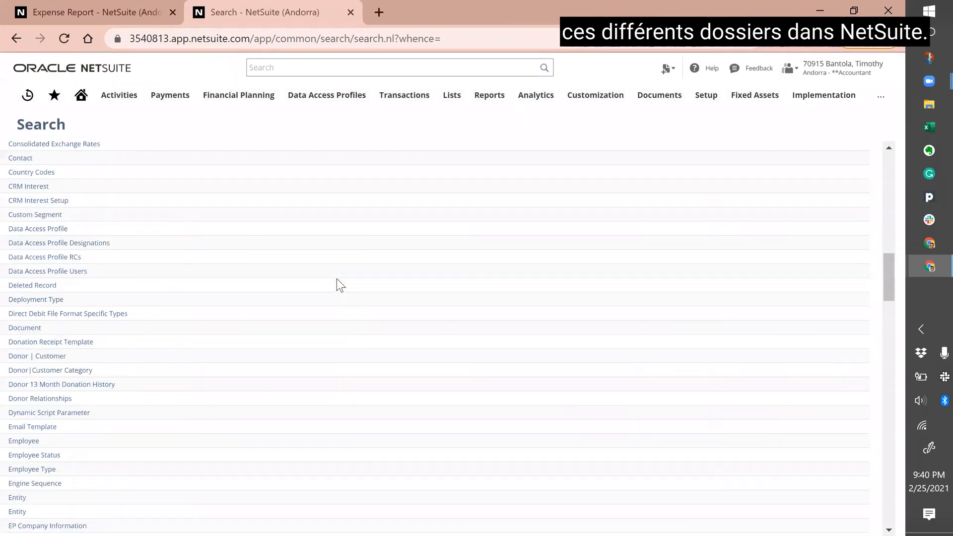
{"action": "scroll", "coordinate": [336, 278], "scroll_direction": "down", "scroll_amount": 8}
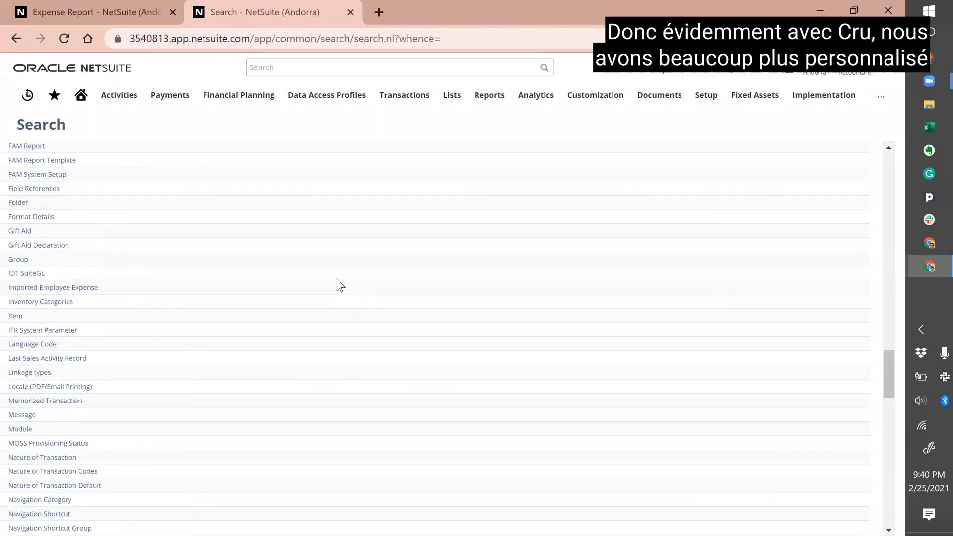
{"action": "scroll", "coordinate": [336, 278], "scroll_direction": "down", "scroll_amount": 3}
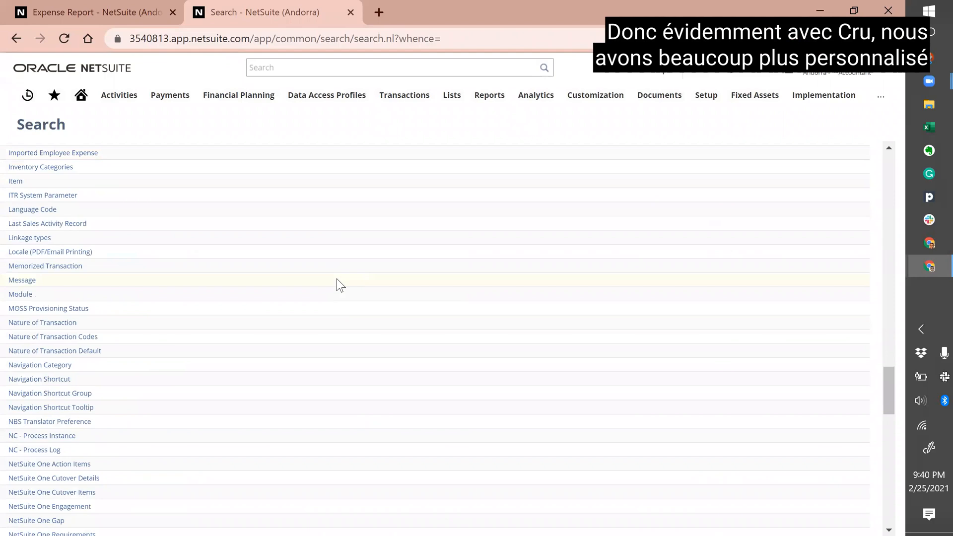
{"action": "scroll", "coordinate": [337, 278], "scroll_direction": "down", "scroll_amount": 4}
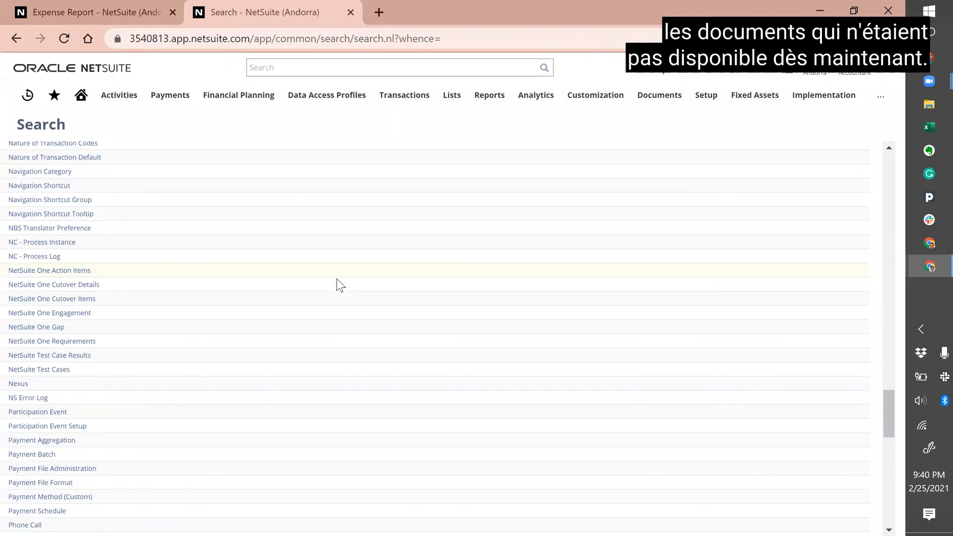
{"action": "scroll", "coordinate": [337, 278], "scroll_direction": "down", "scroll_amount": 6}
{"action": "scroll", "coordinate": [337, 278], "scroll_direction": "down", "scroll_amount": 9}
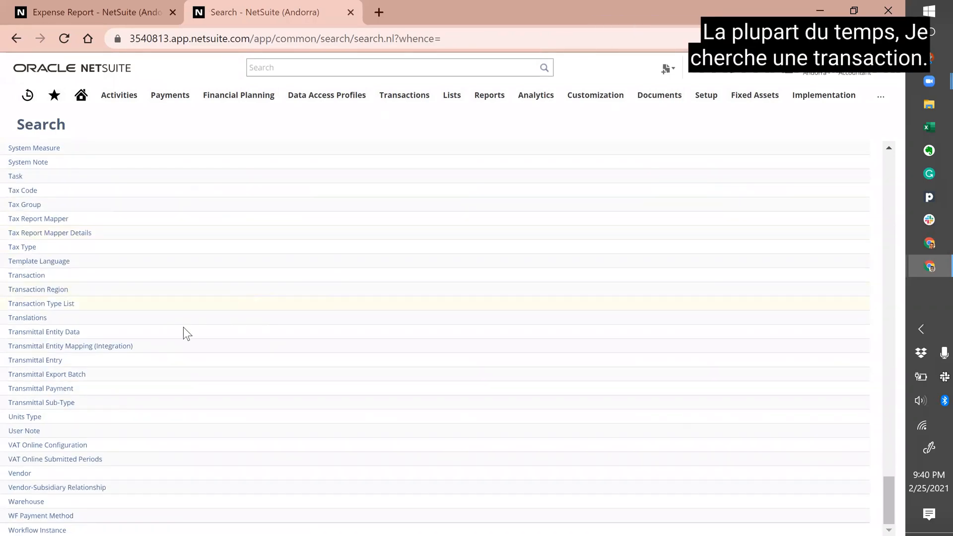
{"action": "scroll", "coordinate": [181, 323], "scroll_direction": "up", "scroll_amount": 1}
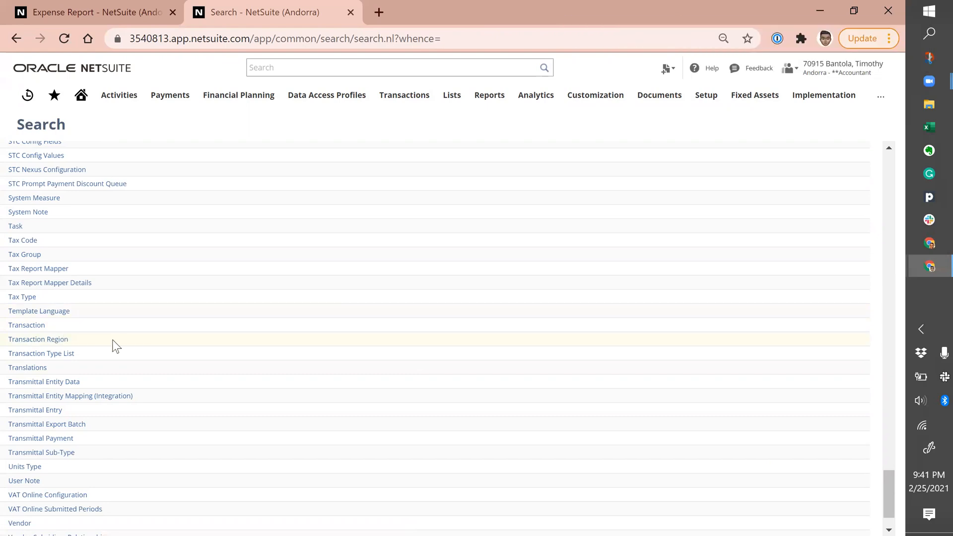
{"action": "scroll", "coordinate": [113, 341], "scroll_direction": "down", "scroll_amount": 1}
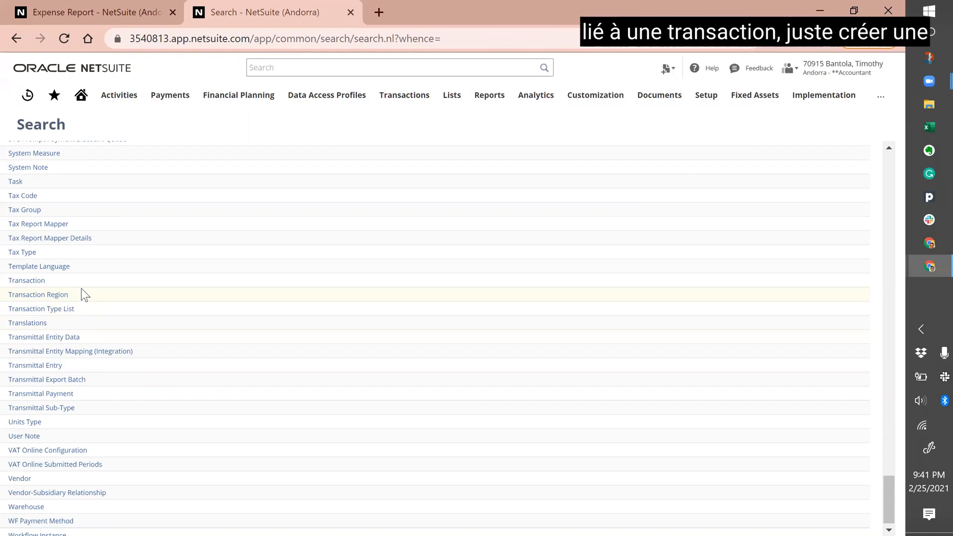
{"action": "left_click", "coordinate": [34, 281]}
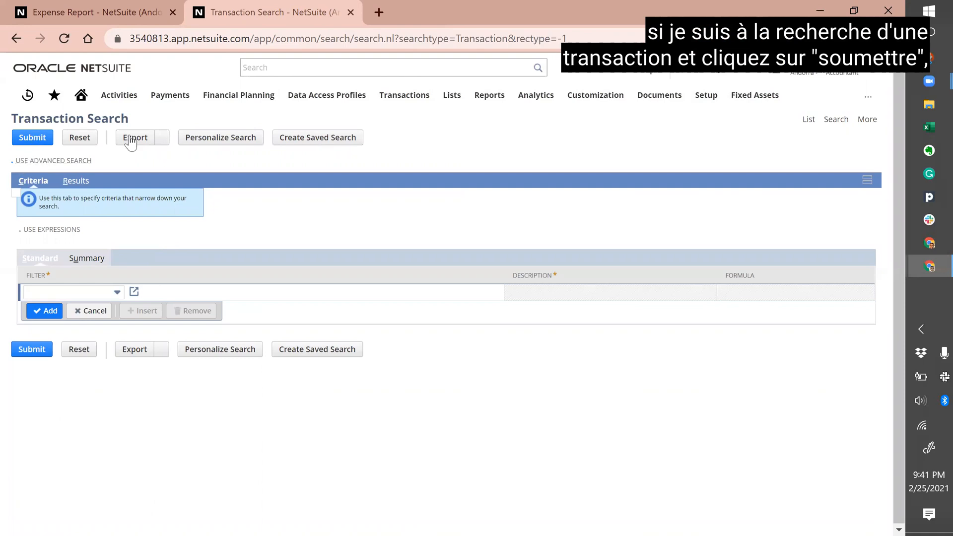
Run the transaction search without any criteria and review the results from the first row to the last
{"action": "left_click", "coordinate": [37, 141]}
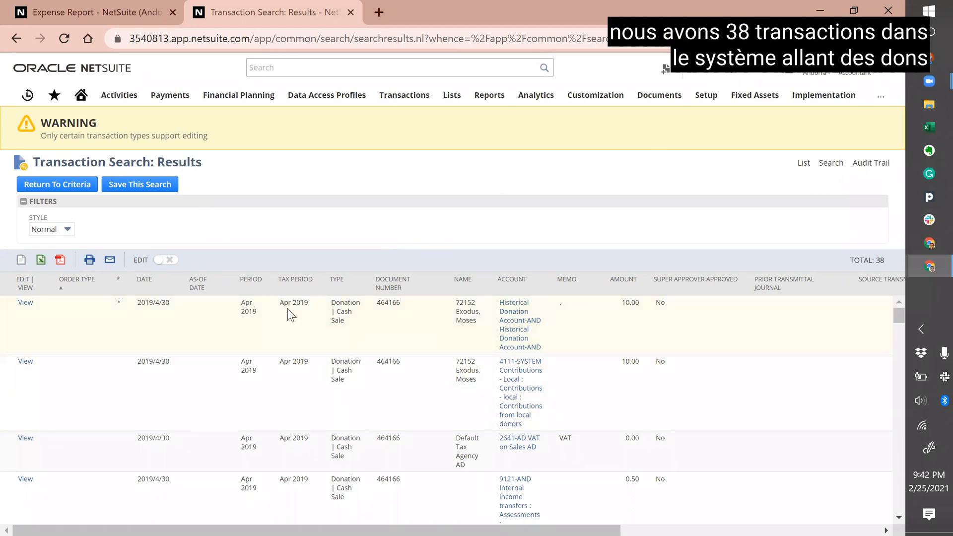
{"action": "scroll", "coordinate": [247, 342], "scroll_direction": "down", "scroll_amount": 5}
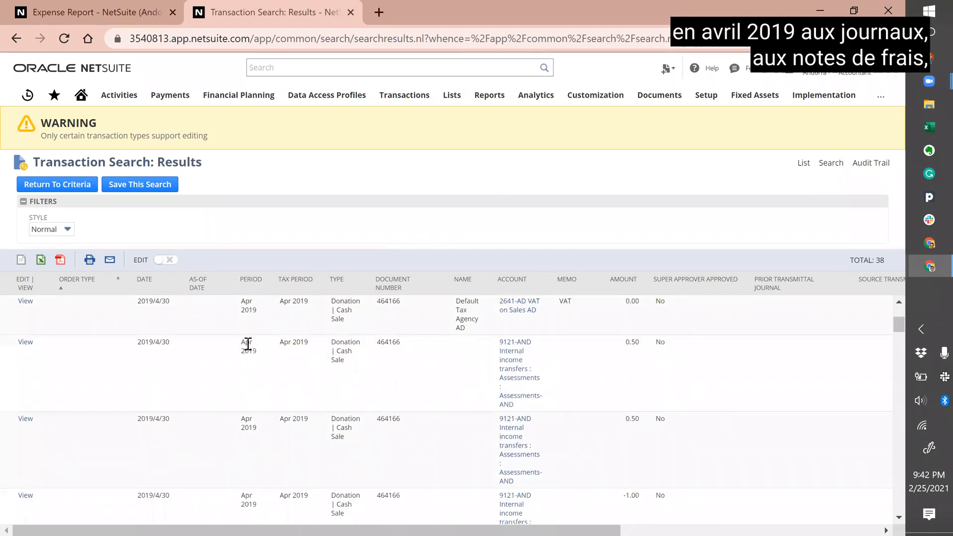
{"action": "scroll", "coordinate": [247, 343], "scroll_direction": "down", "scroll_amount": 10}
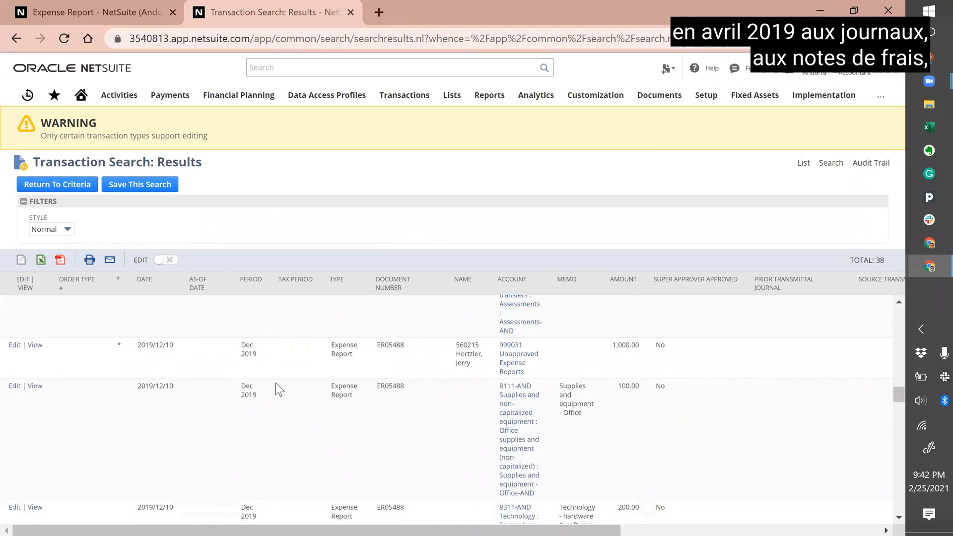
{"action": "scroll", "coordinate": [297, 410], "scroll_direction": "down", "scroll_amount": 15}
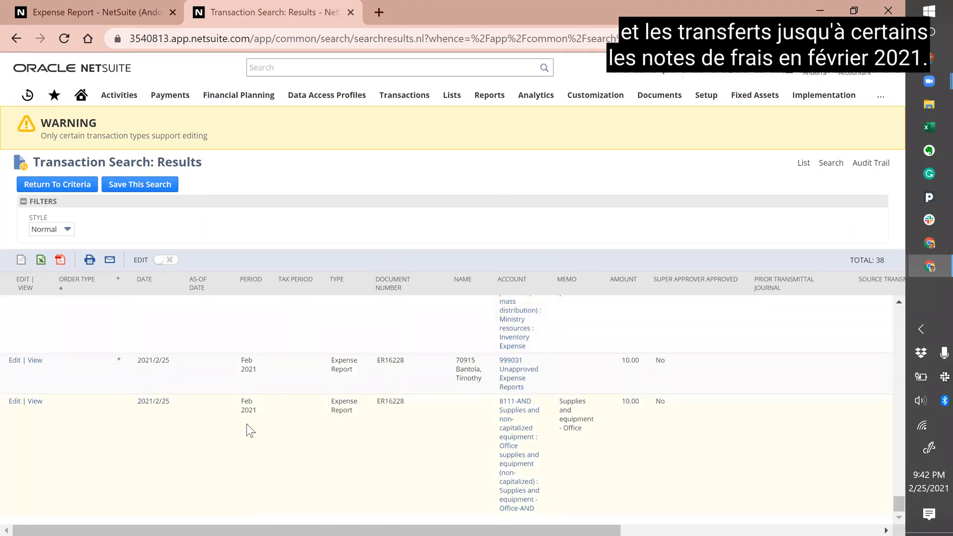
Go back to the search criteria and start creating a saved transaction search
{"action": "left_click", "coordinate": [63, 186]}
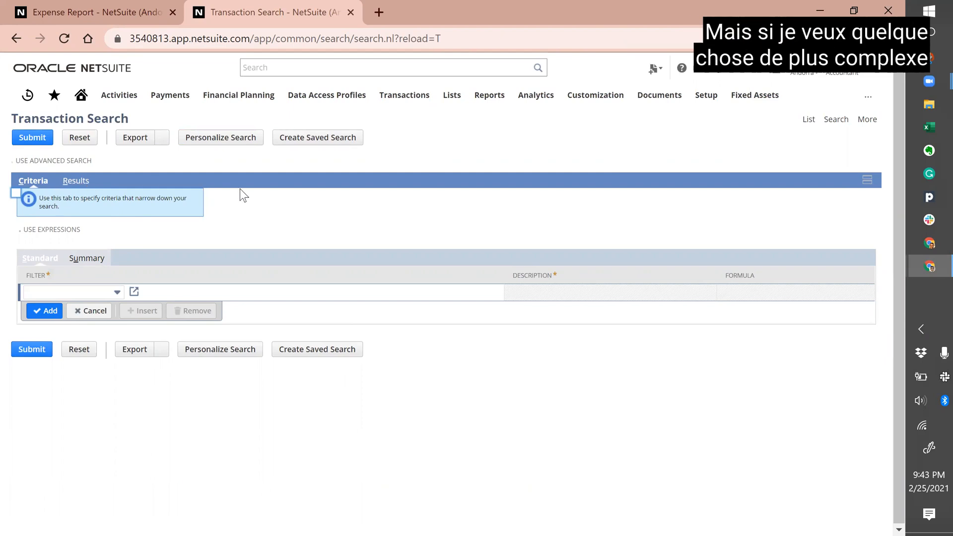
{"action": "left_click", "coordinate": [311, 145]}
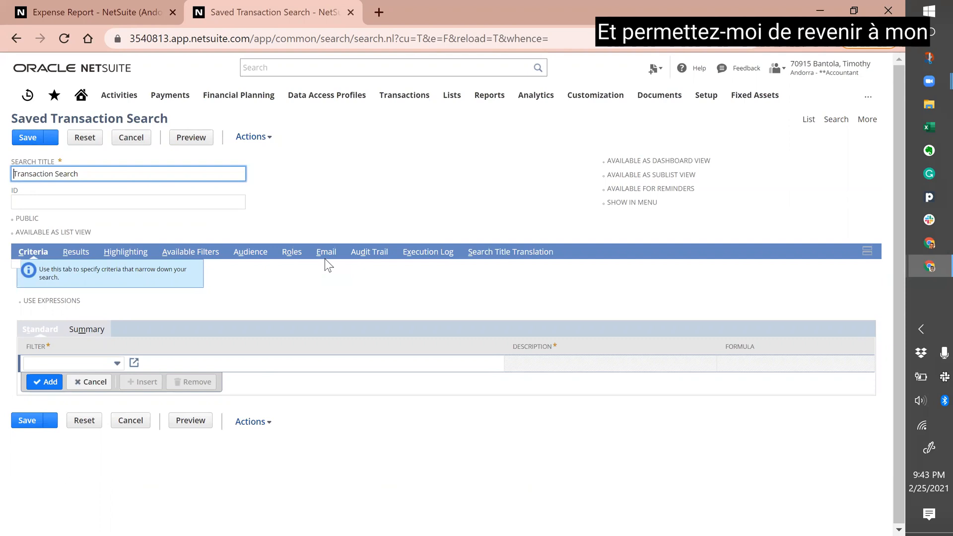
Switch to the Google Slides presentation, view slide 10 on the Saved Account Search form, and return to NetSuite
{"action": "key", "text": "alt+Tab"}
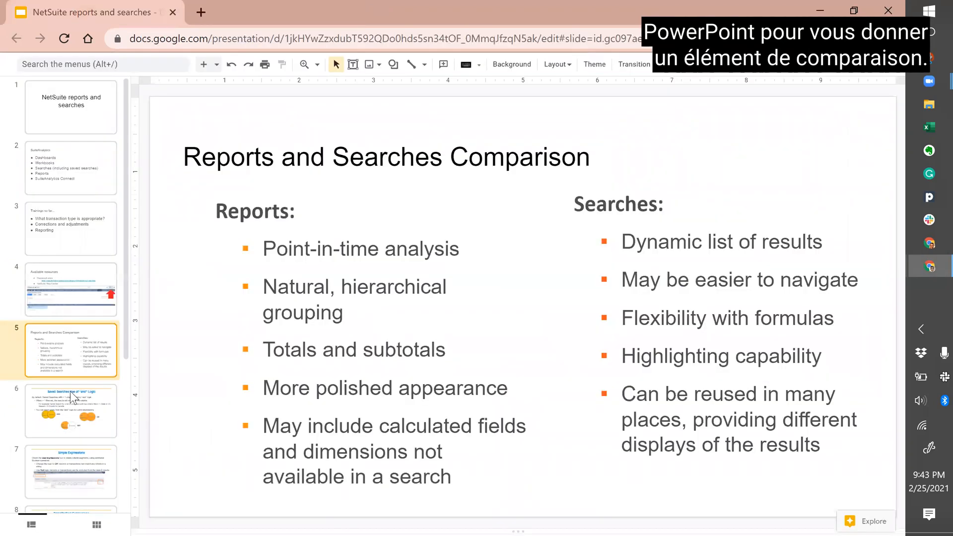
{"action": "scroll", "coordinate": [82, 353], "scroll_direction": "down", "scroll_amount": 3}
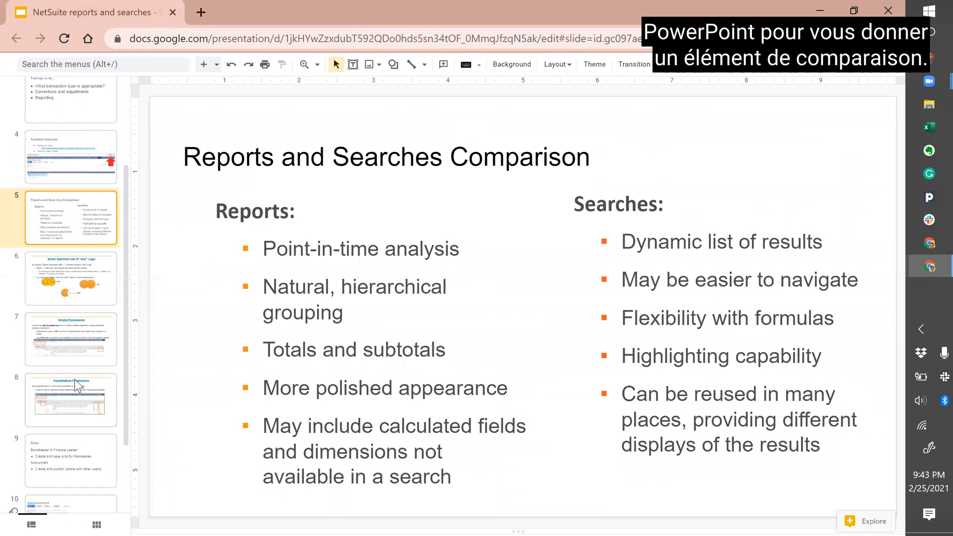
{"action": "scroll", "coordinate": [74, 379], "scroll_direction": "down", "scroll_amount": 2}
{"action": "left_click", "coordinate": [66, 418]}
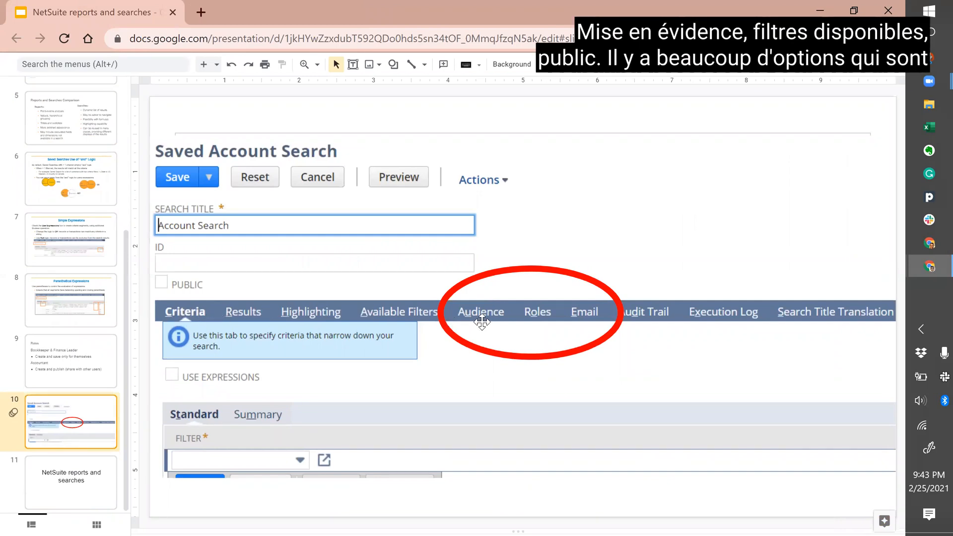
{"action": "key", "text": "alt+Tab"}
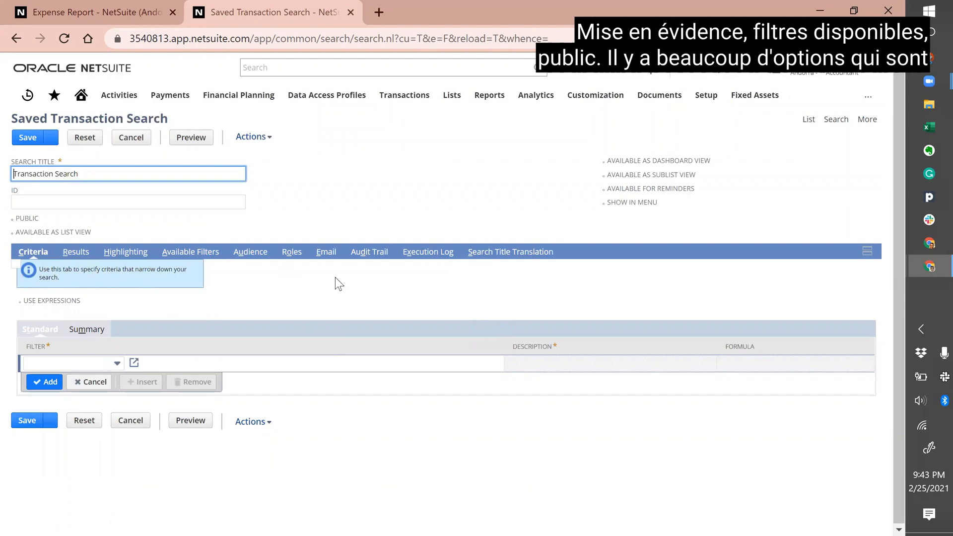
Look over the saved search's Audience, Roles and Email settings, ending back at its Criteria
{"action": "mouse_move", "coordinate": [838, 73]}
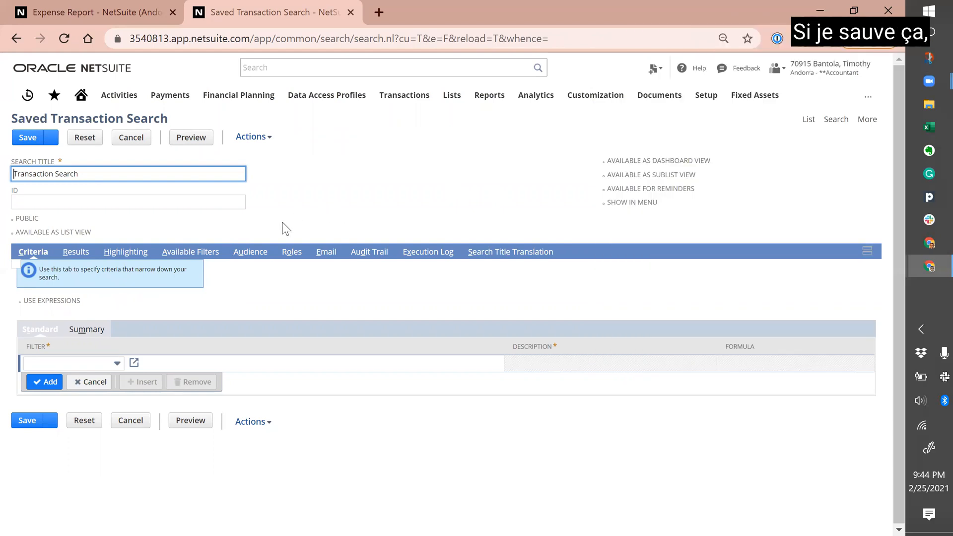
{"action": "left_click", "coordinate": [249, 258]}
{"action": "left_click", "coordinate": [297, 255]}
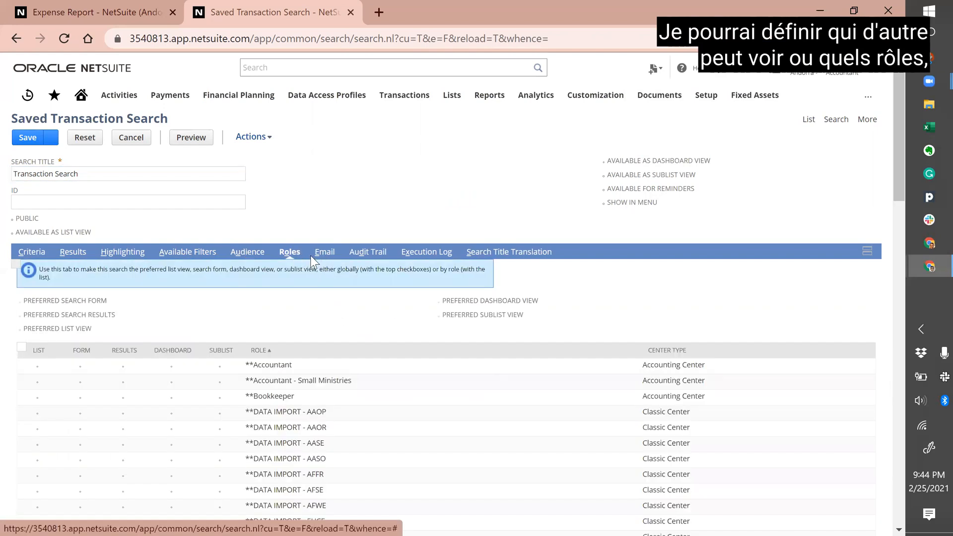
{"action": "left_click", "coordinate": [324, 253]}
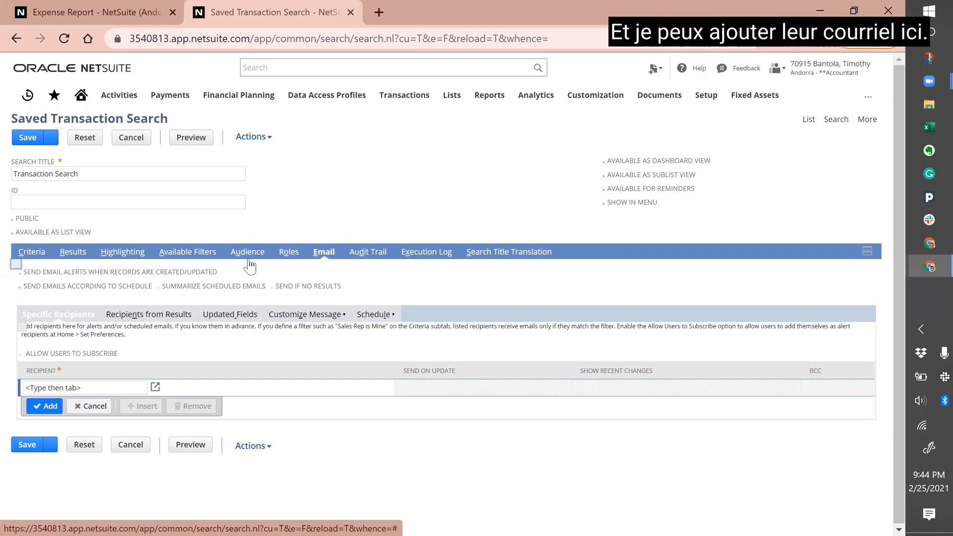
{"action": "left_click", "coordinate": [32, 252]}
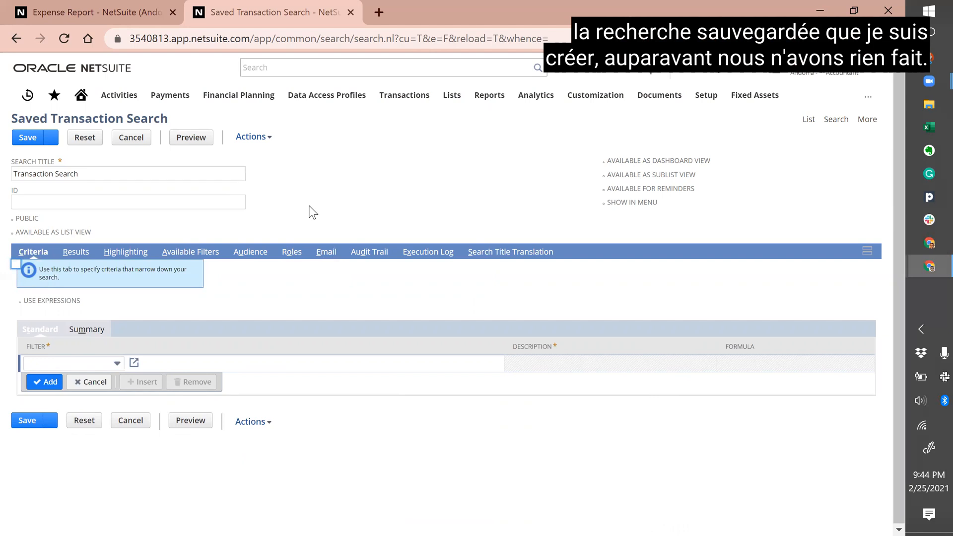
{"action": "left_click", "coordinate": [71, 362]}
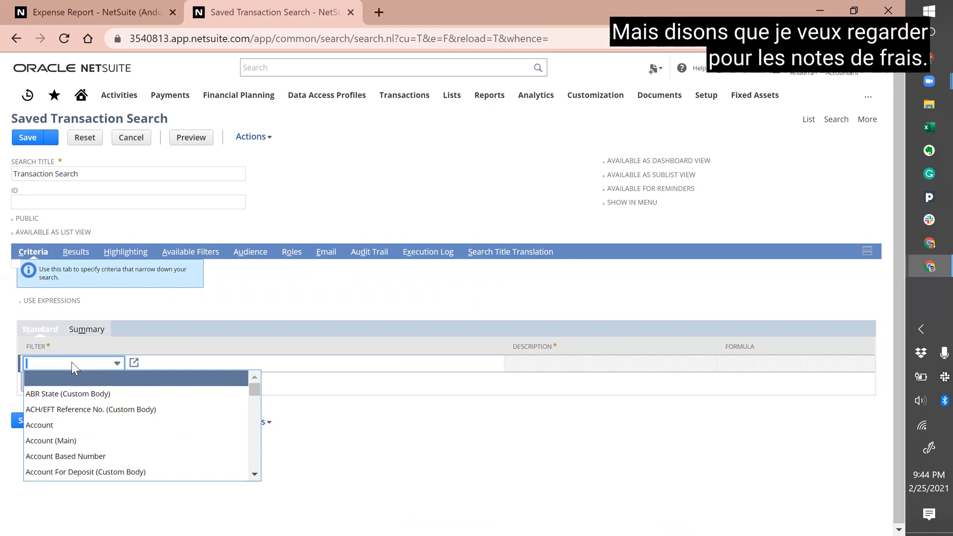
{"action": "type", "text": "type"}
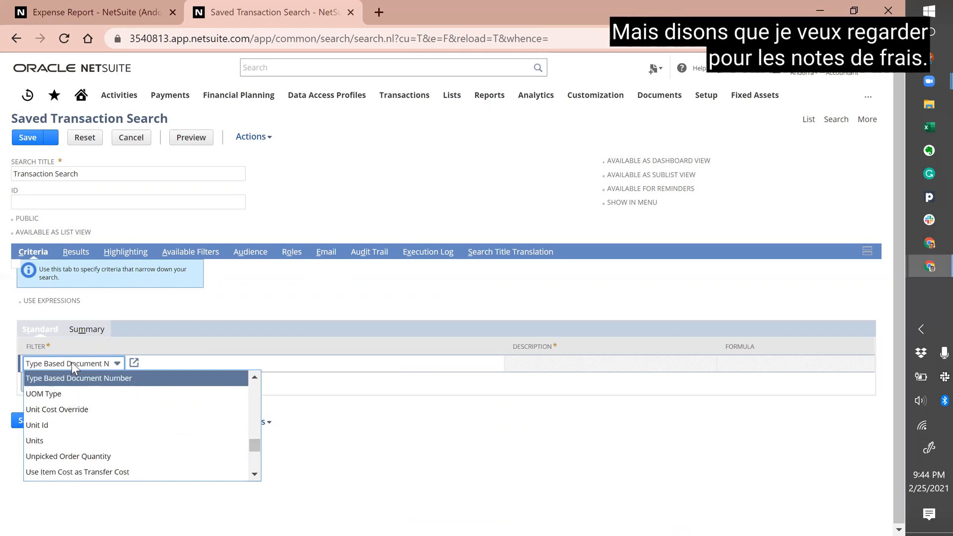
{"action": "key", "text": "Return"}
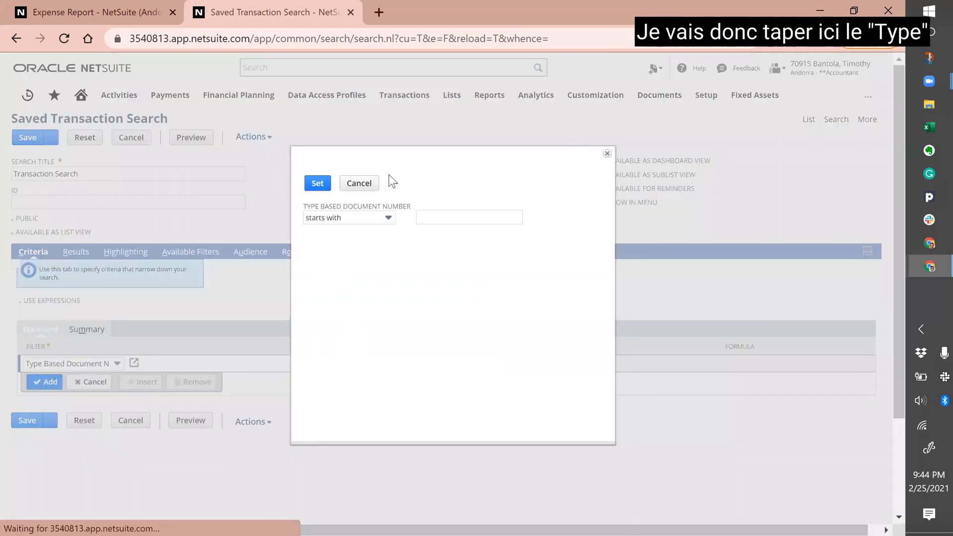
{"action": "left_click", "coordinate": [358, 188]}
Add a standard criteria filter on Type set to any of Expense Report
{"action": "left_click", "coordinate": [82, 363]}
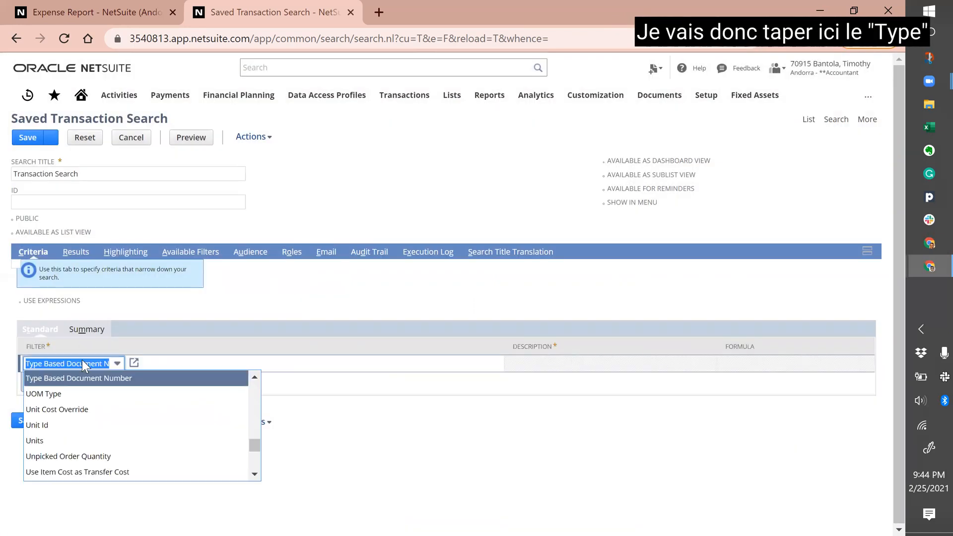
{"action": "type", "text": "Type"}
{"action": "key", "text": "Return"}
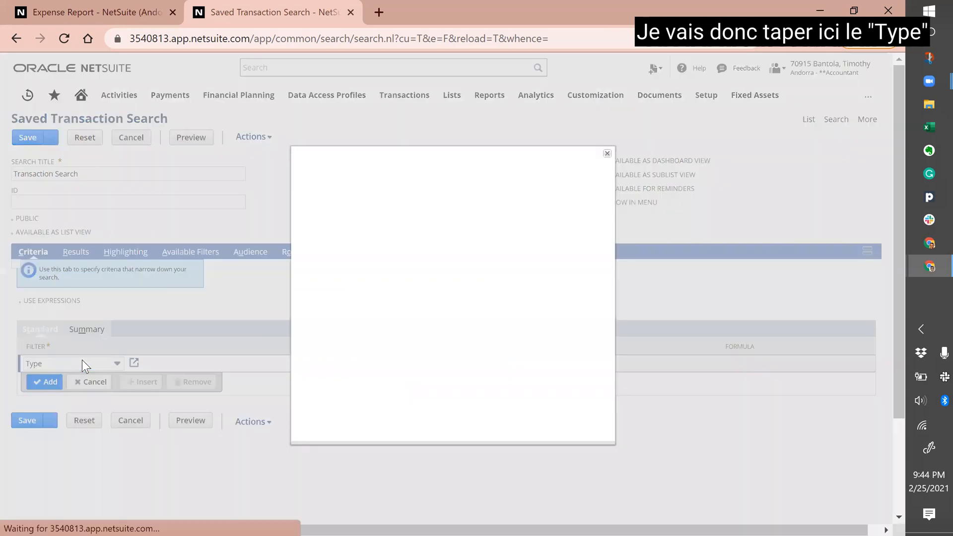
{"action": "left_click", "coordinate": [387, 240]}
{"action": "type", "text": "expense report"}
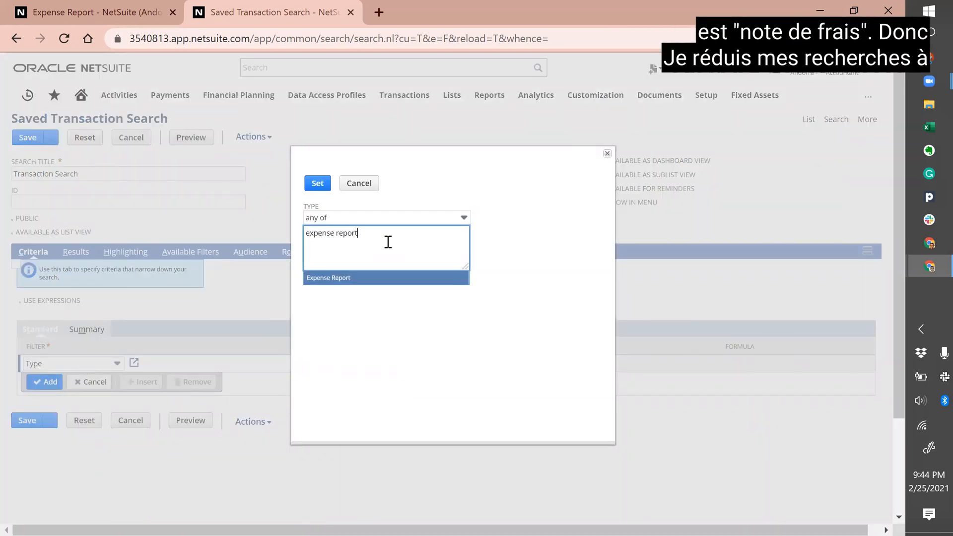
{"action": "left_click", "coordinate": [357, 277]}
{"action": "left_click", "coordinate": [323, 189]}
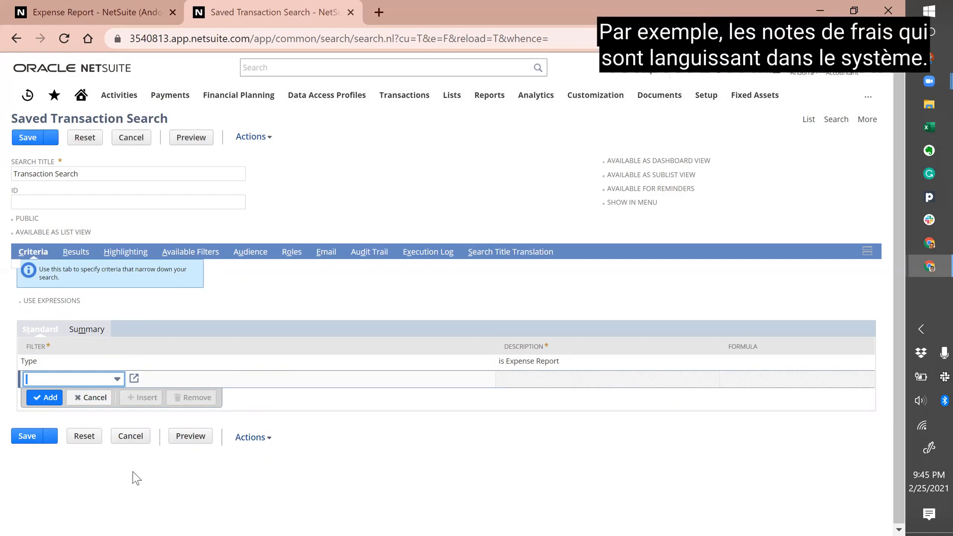
Add a second criteria filter on Approval Status set to any of Pending Approval
{"action": "type", "text": "approval s"}
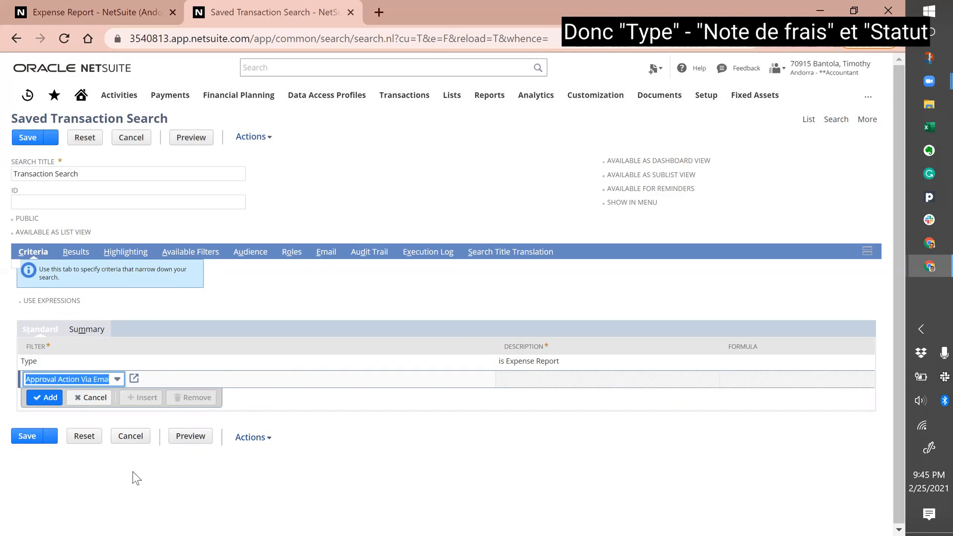
{"action": "key", "text": "Tab"}
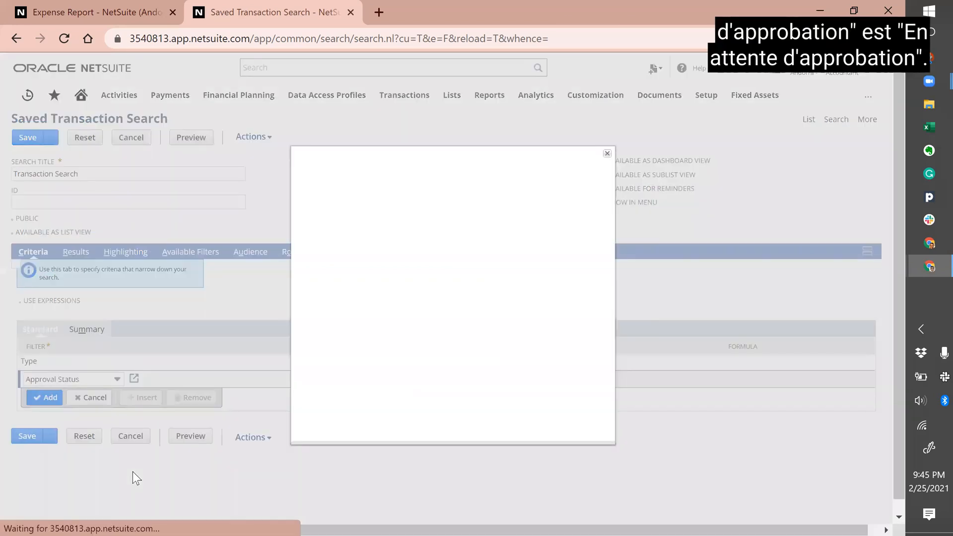
{"action": "left_click", "coordinate": [361, 237]}
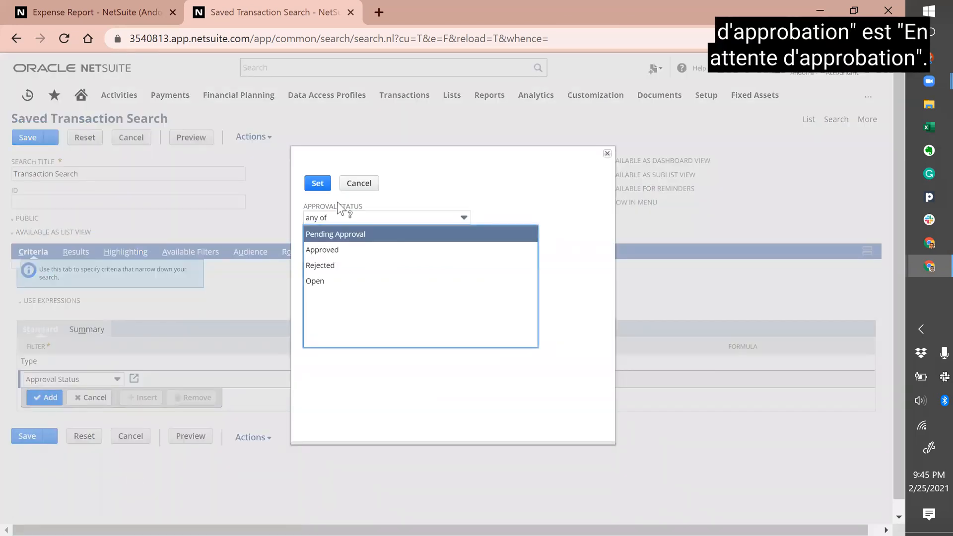
{"action": "left_click", "coordinate": [318, 184]}
Preview the saved search and review the expense report lines in its results
{"action": "left_click", "coordinate": [192, 138]}
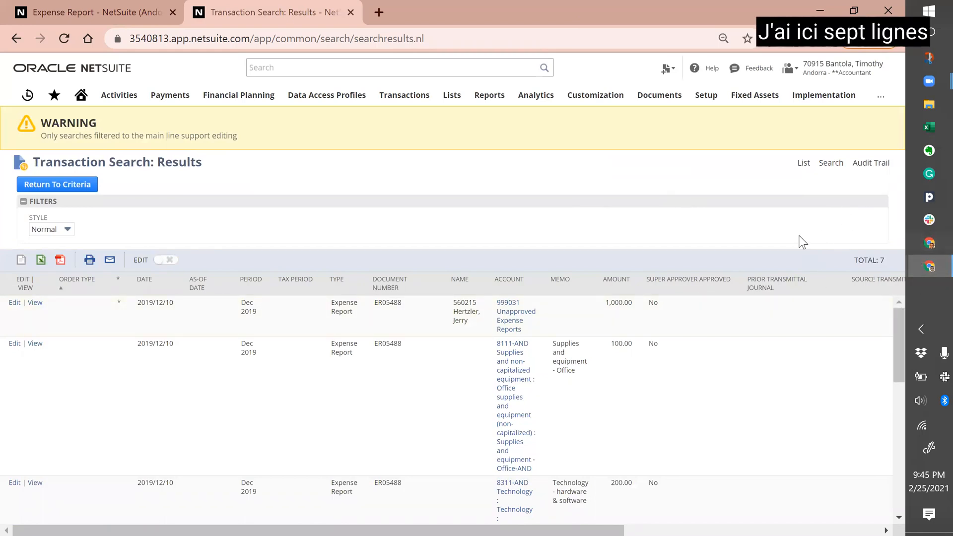
{"action": "scroll", "coordinate": [392, 468], "scroll_direction": "down", "scroll_amount": 1}
{"action": "scroll", "coordinate": [394, 468], "scroll_direction": "up", "scroll_amount": 1}
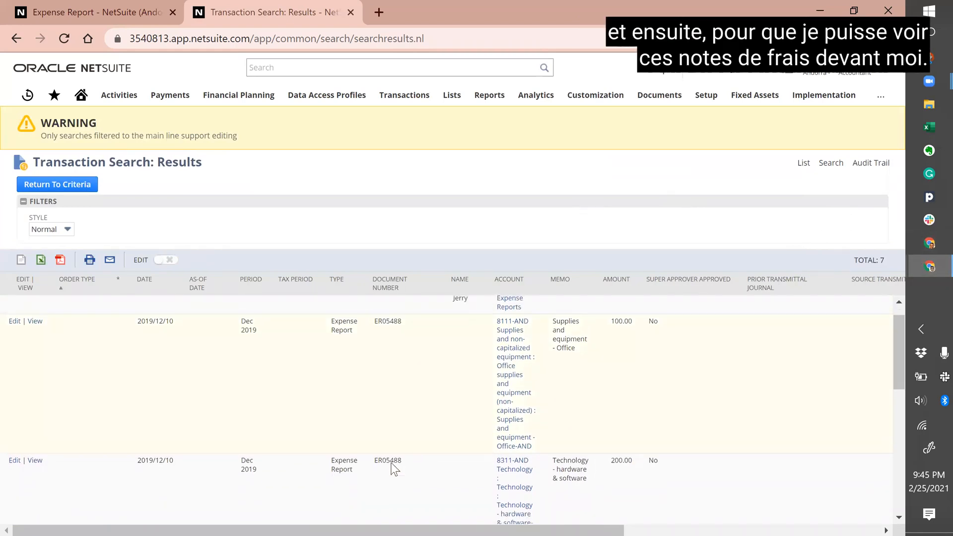
Collapse the results' filter section and read through the expense report lines awaiting approval
{"action": "left_click", "coordinate": [23, 201]}
{"action": "scroll", "coordinate": [237, 385], "scroll_direction": "down", "scroll_amount": 4}
{"action": "scroll", "coordinate": [236, 385], "scroll_direction": "down", "scroll_amount": 3}
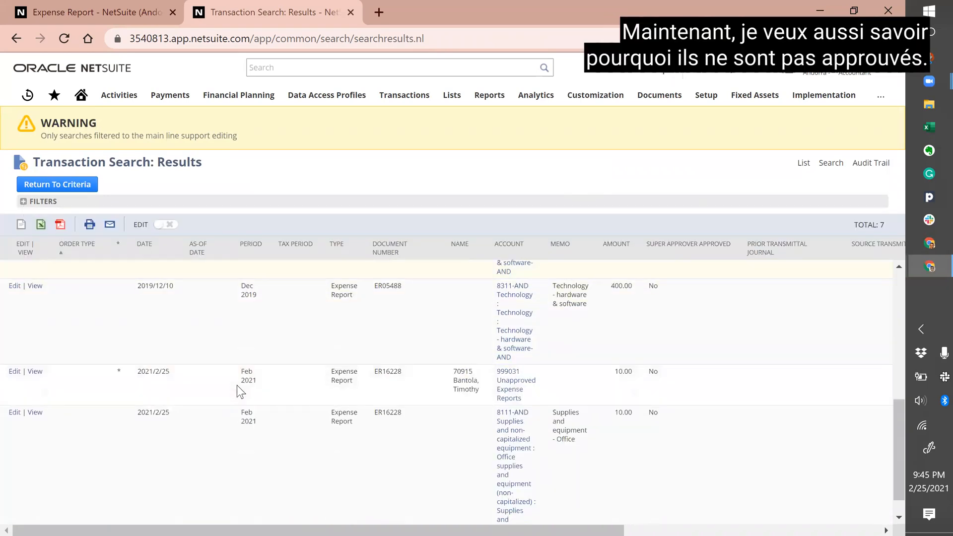
{"action": "scroll", "coordinate": [236, 385], "scroll_direction": "up", "scroll_amount": 5}
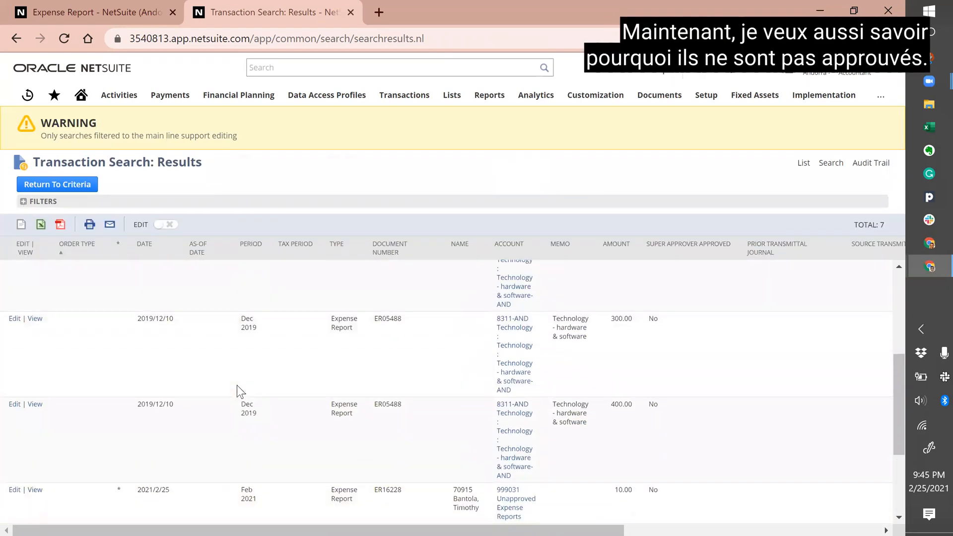
{"action": "scroll", "coordinate": [236, 385], "scroll_direction": "up", "scroll_amount": 3}
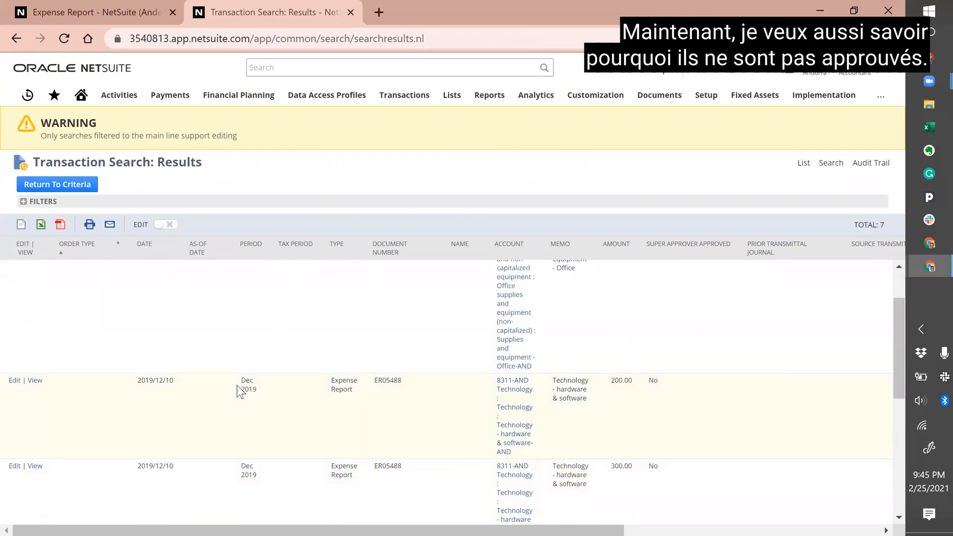
{"action": "scroll", "coordinate": [237, 385], "scroll_direction": "down", "scroll_amount": 5}
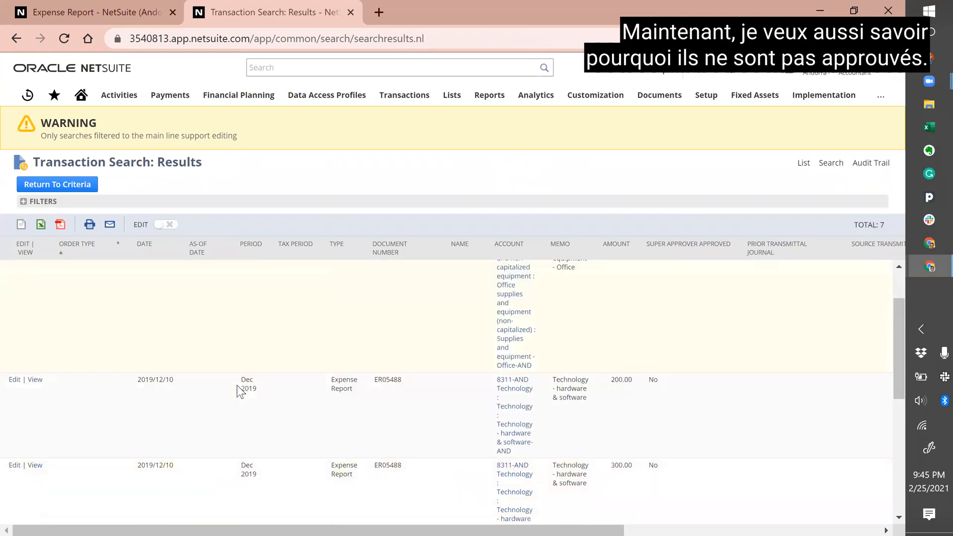
{"action": "scroll", "coordinate": [238, 387], "scroll_direction": "up", "scroll_amount": 4}
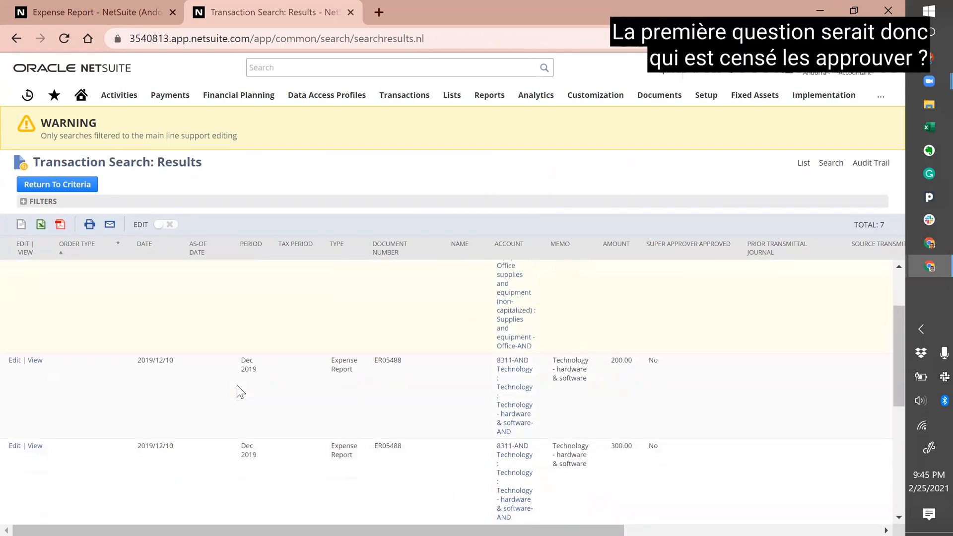
Return to the search definition and add Next Role Approver and Next Approver/s (Custom Body) as result columns
{"action": "left_click", "coordinate": [63, 188]}
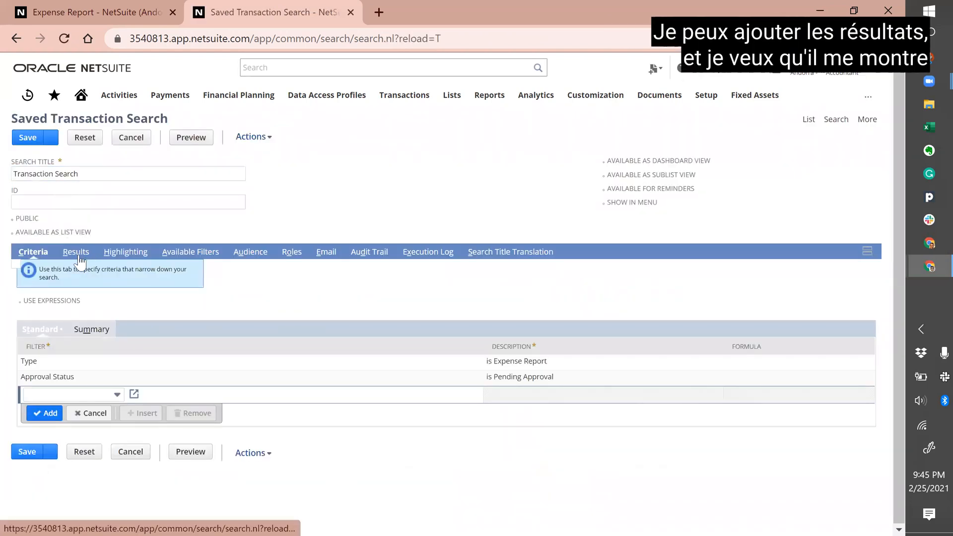
{"action": "left_click", "coordinate": [76, 252]}
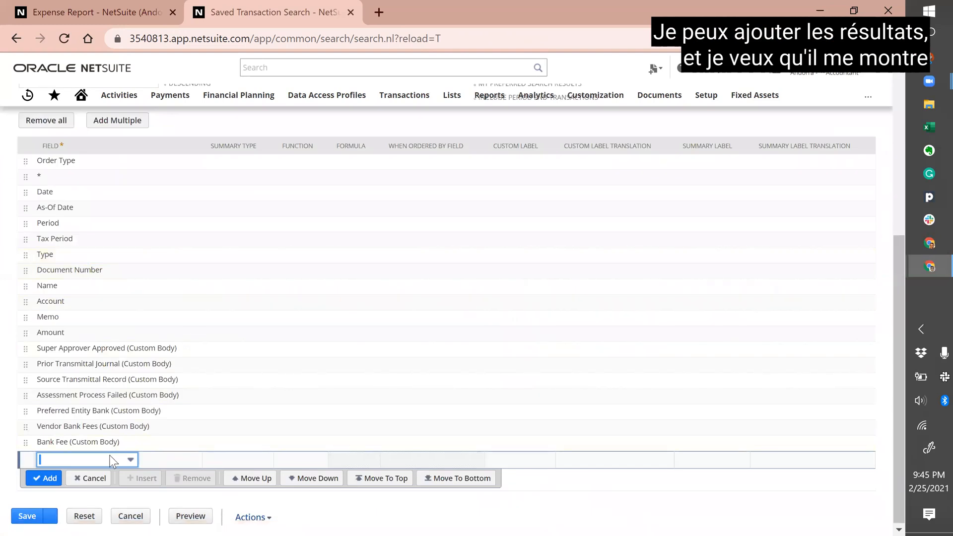
{"action": "type", "text": "Next Approver"}
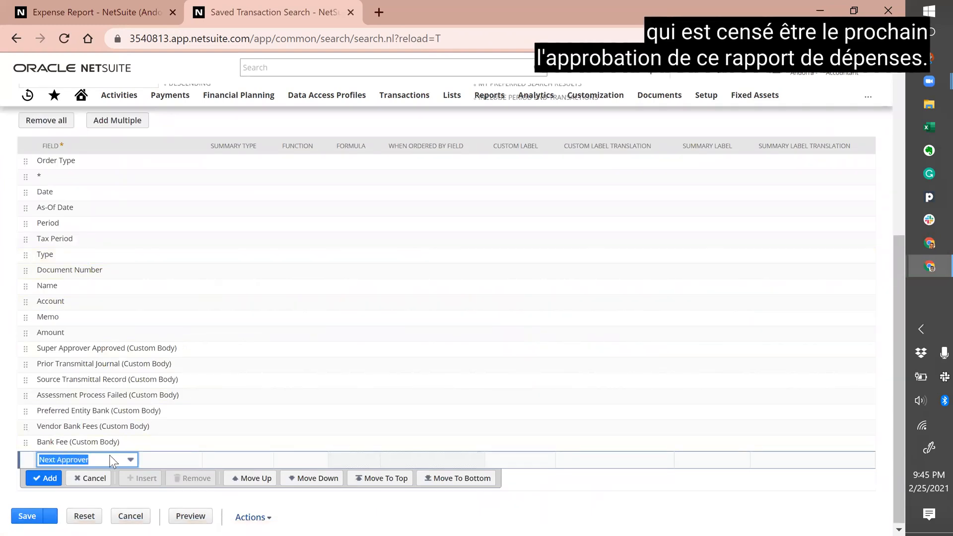
{"action": "key", "text": "Down"}
{"action": "key", "text": "Tab"}
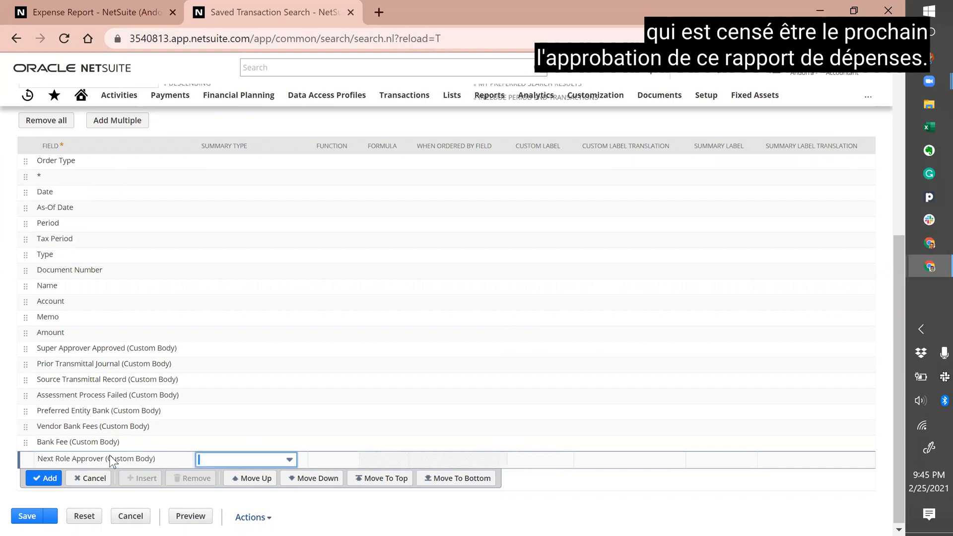
{"action": "left_click", "coordinate": [58, 481]}
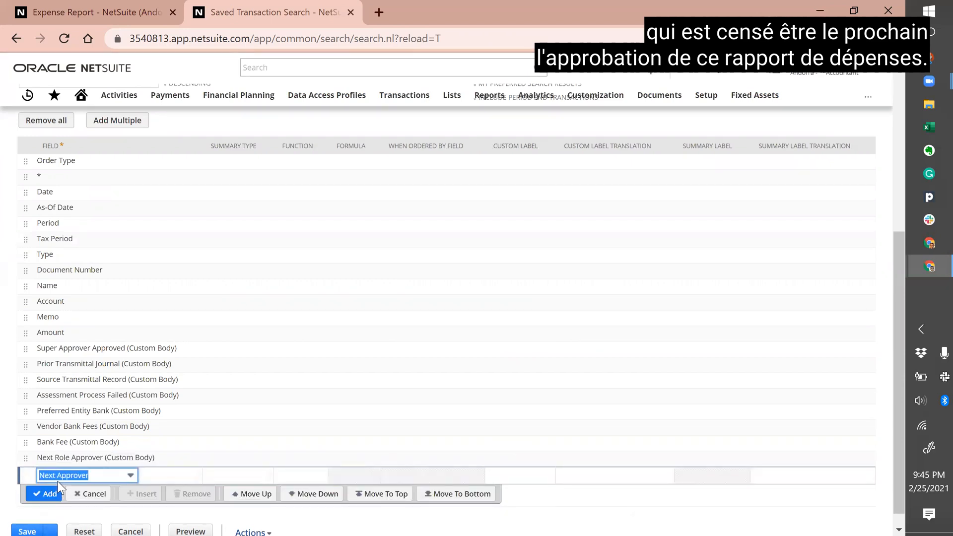
{"action": "left_click", "coordinate": [51, 497]}
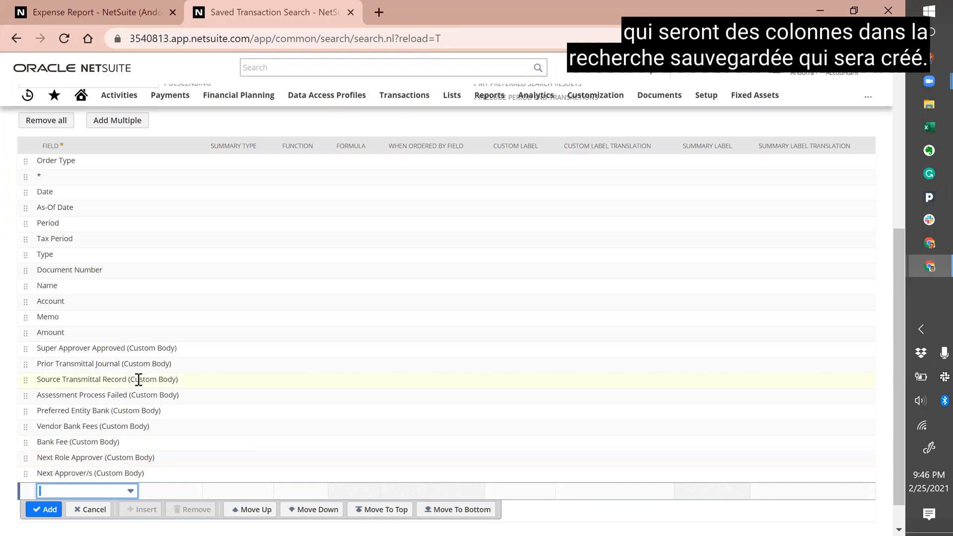
Remove the Order Type, As-Of Date and Tax Period columns from the search results
{"action": "left_click", "coordinate": [87, 166]}
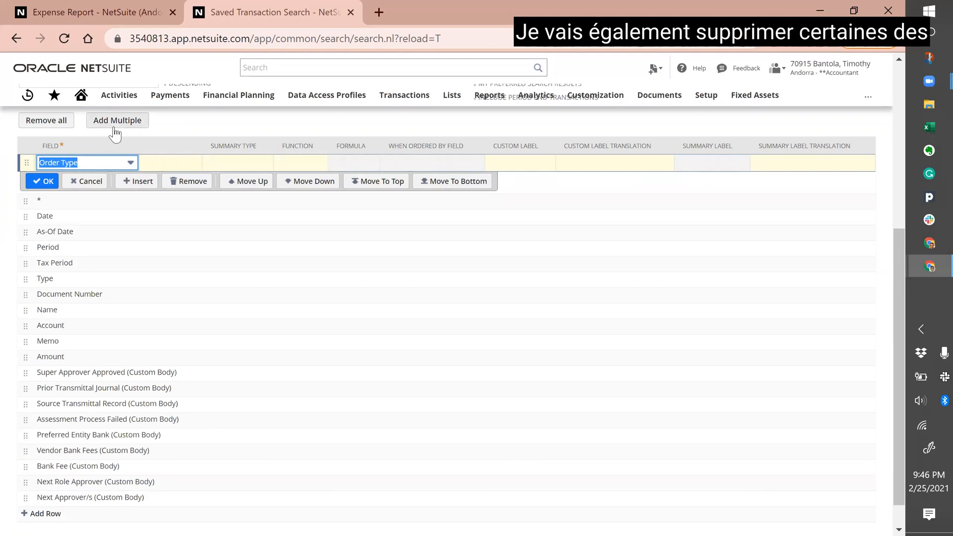
{"action": "left_click", "coordinate": [187, 181]}
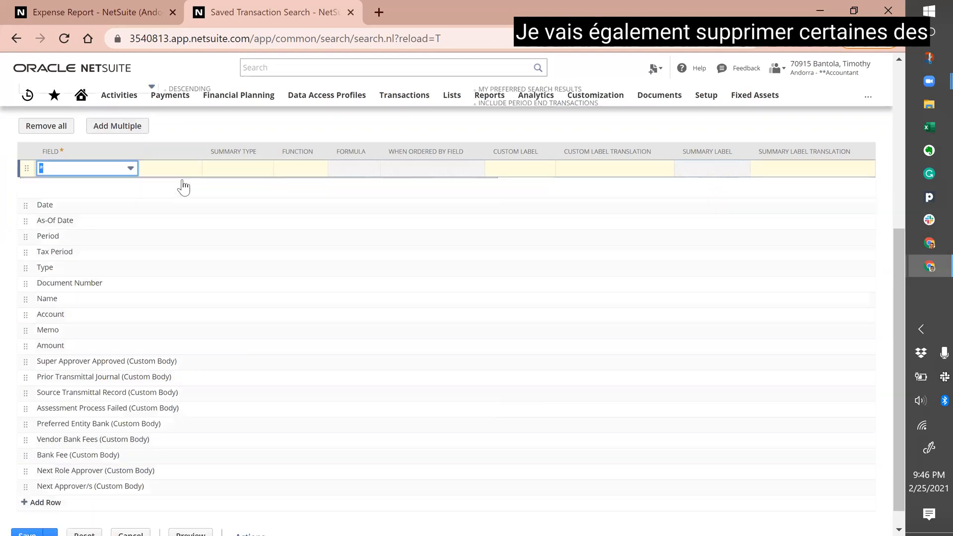
{"action": "left_click", "coordinate": [122, 217]}
{"action": "left_click", "coordinate": [192, 218]}
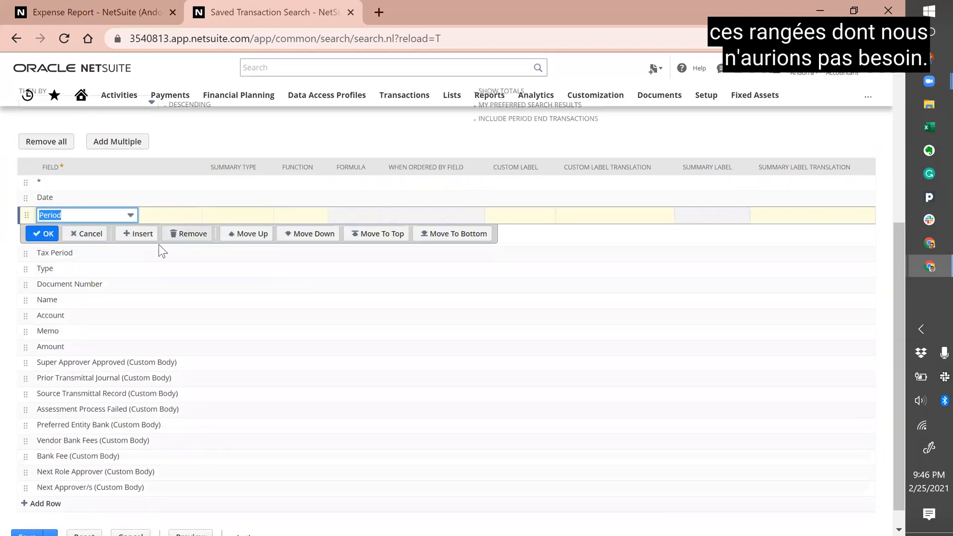
{"action": "left_click", "coordinate": [148, 254]}
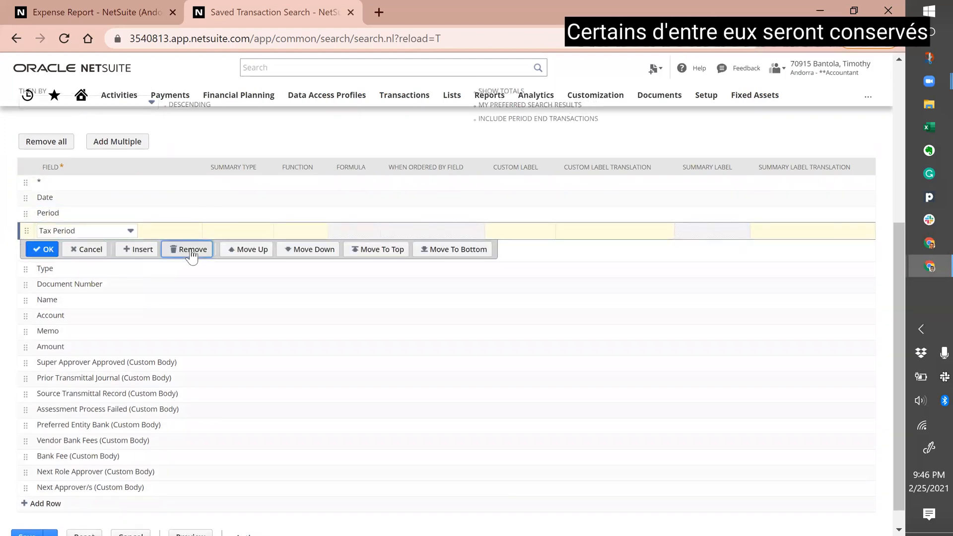
{"action": "left_click", "coordinate": [190, 250]}
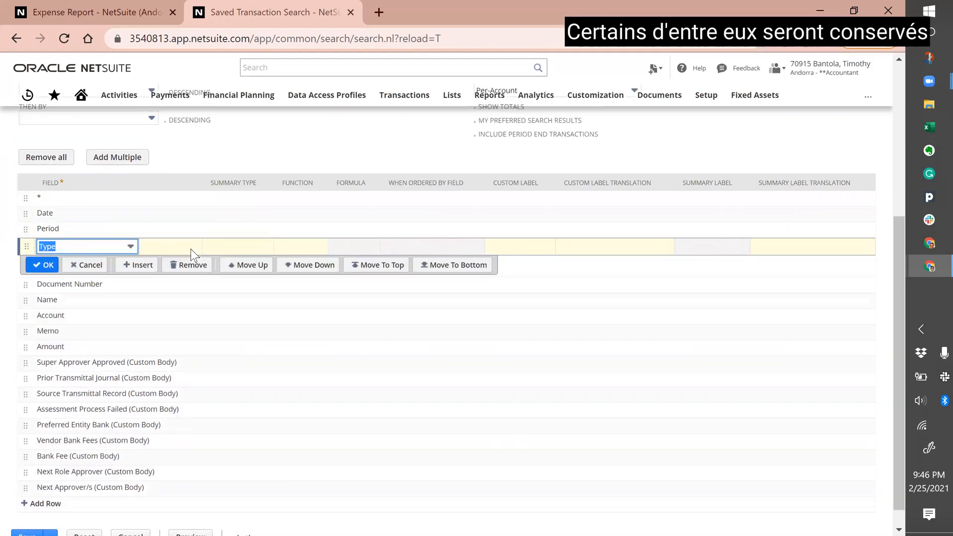
Remove all custom body result columns from Super Approver Approved through Bank Fee, keeping the two next-approver columns
{"action": "left_click", "coordinate": [134, 362]}
{"action": "left_click", "coordinate": [192, 358]}
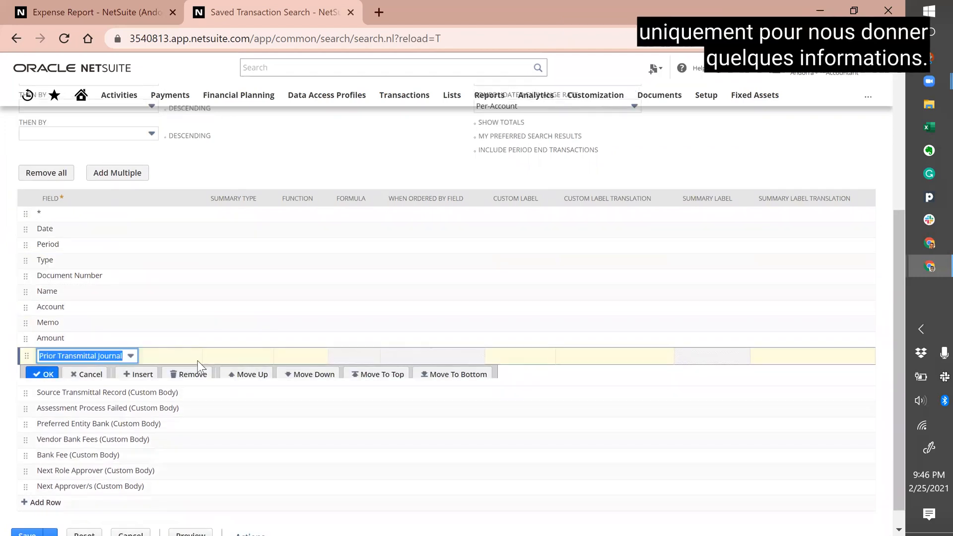
{"action": "left_click", "coordinate": [189, 379]}
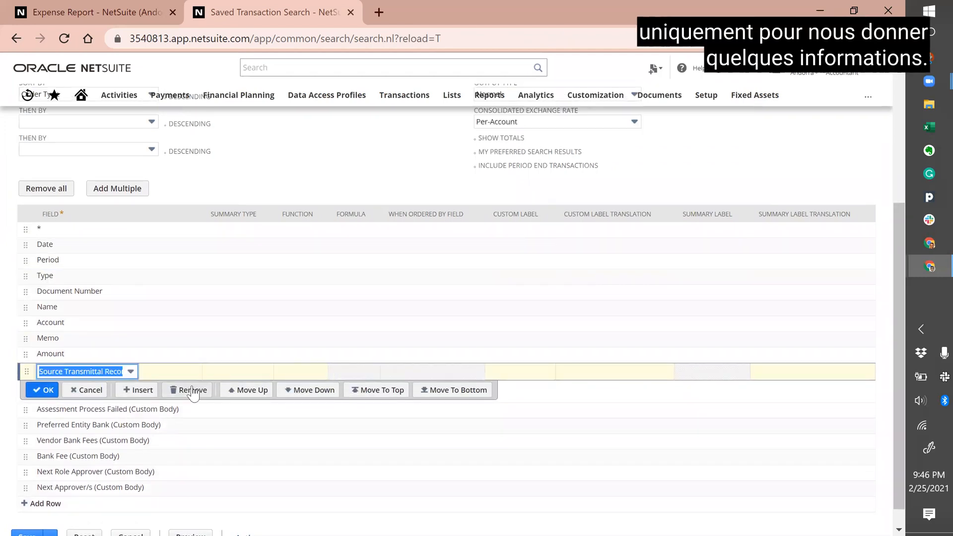
{"action": "left_click", "coordinate": [190, 392]}
{"action": "left_click", "coordinate": [191, 406]}
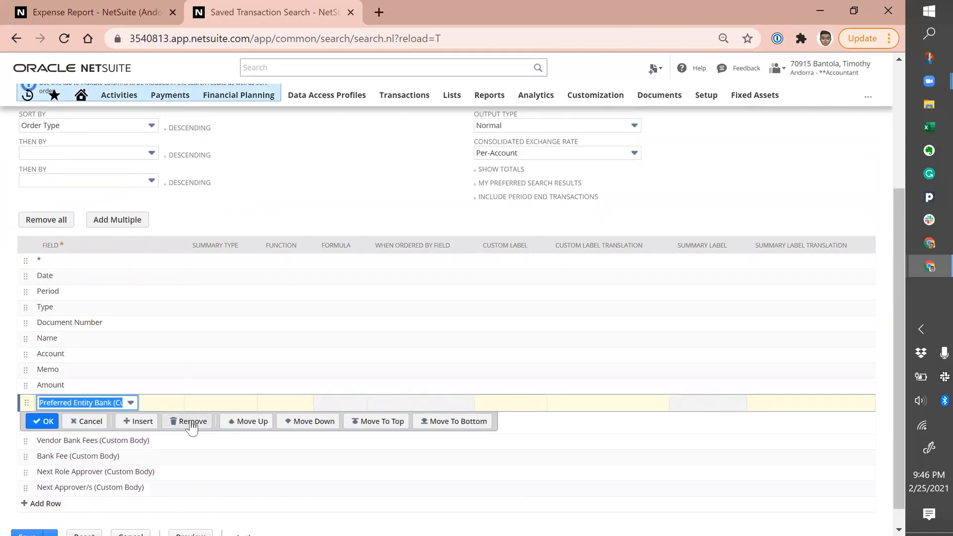
{"action": "left_click", "coordinate": [192, 422]}
{"action": "left_click", "coordinate": [187, 436]}
{"action": "left_click", "coordinate": [189, 450]}
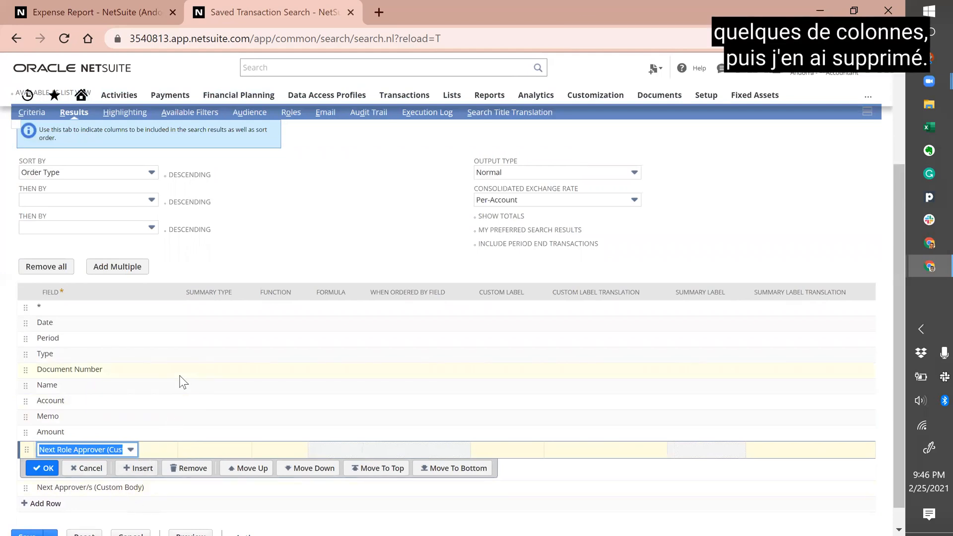
Preview the search with its revised columns and check the Next Approver/s values
{"action": "scroll", "coordinate": [173, 379], "scroll_direction": "up", "scroll_amount": 3}
{"action": "left_click", "coordinate": [199, 142]}
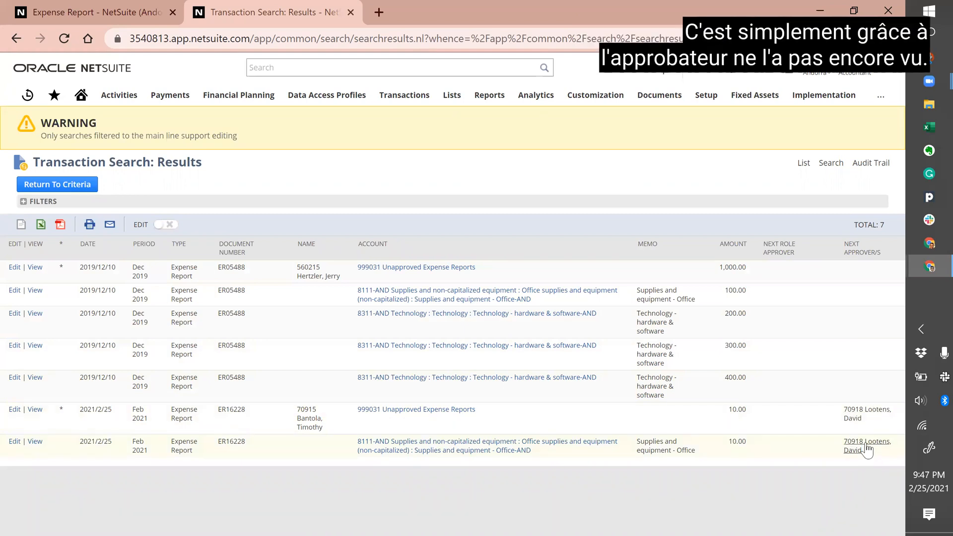
{"action": "mouse_move", "coordinate": [866, 449]}
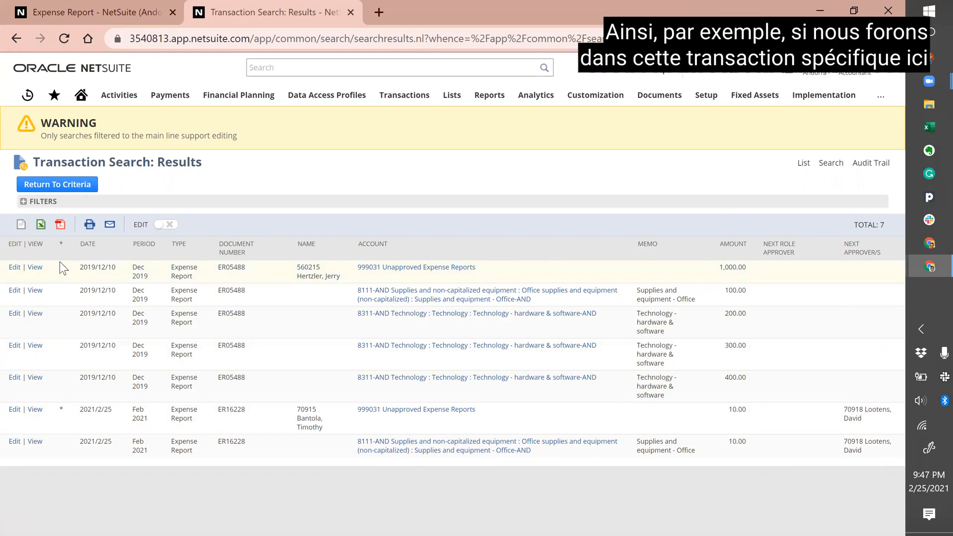
Open the Feb 2021 expense report in a separate tab, review its approval details, and return to the search results
{"action": "middle_click", "coordinate": [39, 413]}
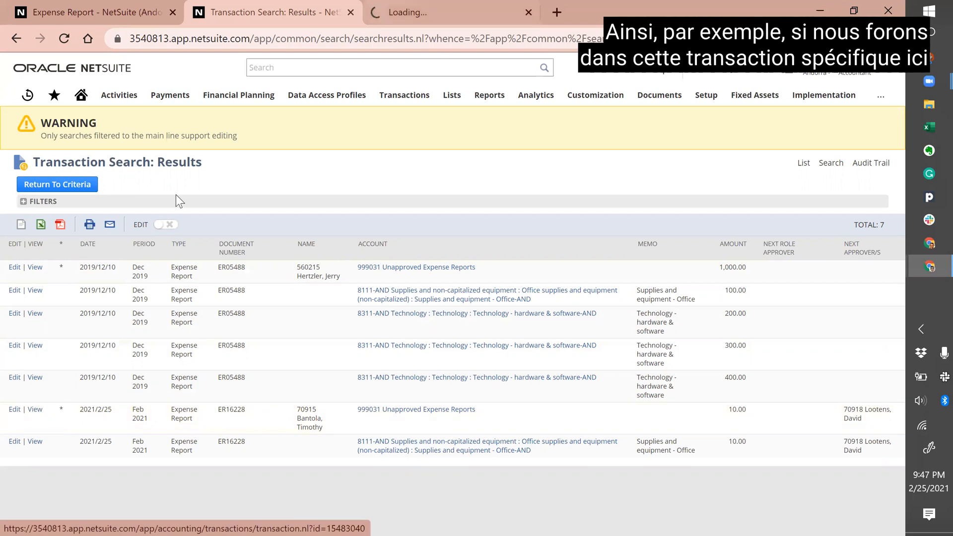
{"action": "key", "text": "ctrl+Tab"}
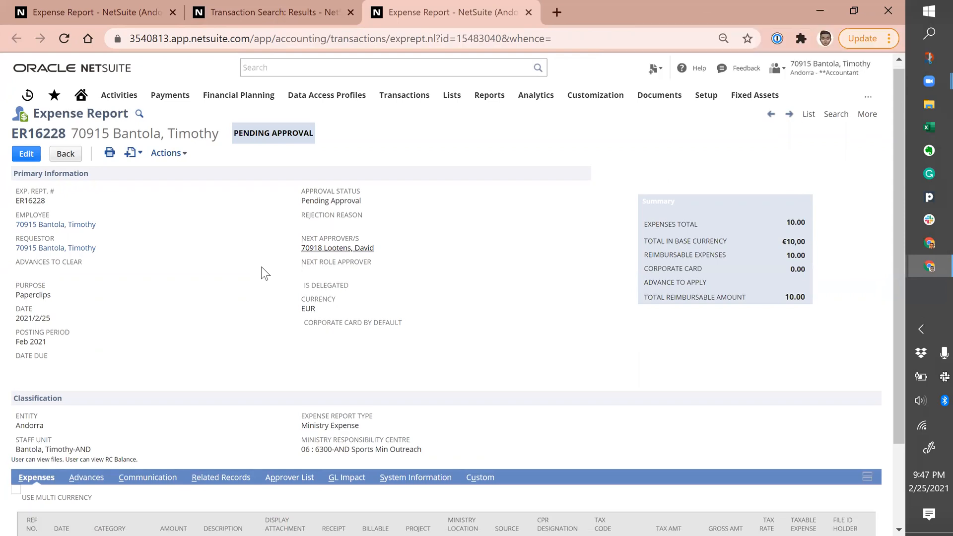
{"action": "scroll", "coordinate": [265, 273], "scroll_direction": "down", "scroll_amount": 2}
{"action": "scroll", "coordinate": [265, 273], "scroll_direction": "up", "scroll_amount": 2}
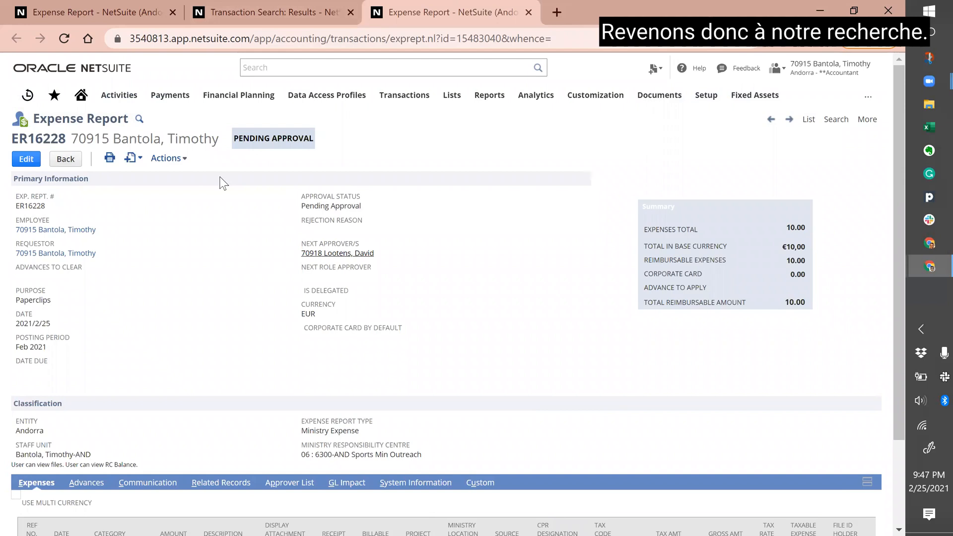
{"action": "left_click", "coordinate": [273, 12]}
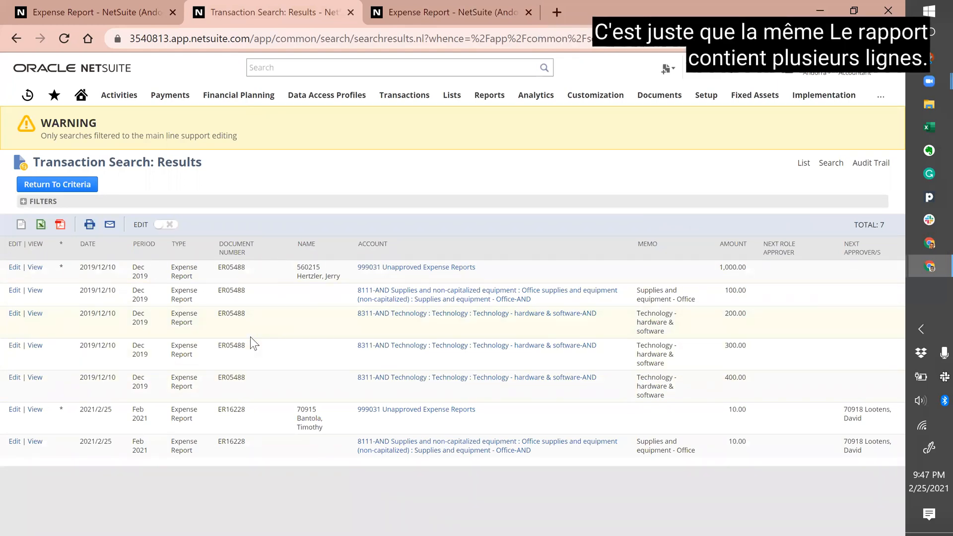
Add a Main Line criteria filter set to Yes and preview the search results
{"action": "left_click", "coordinate": [83, 189]}
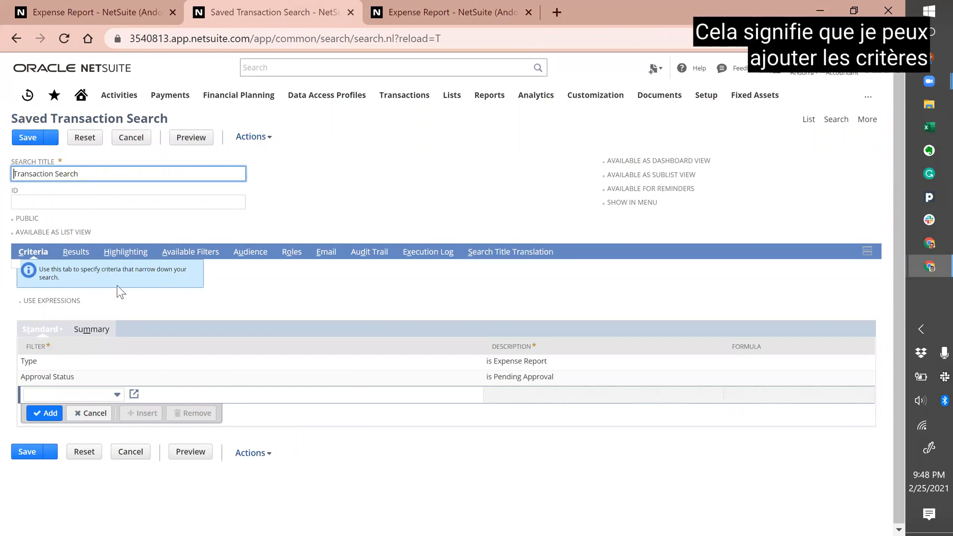
{"action": "left_click", "coordinate": [79, 392]}
{"action": "type", "text": "Main Line"}
{"action": "key", "text": "Return"}
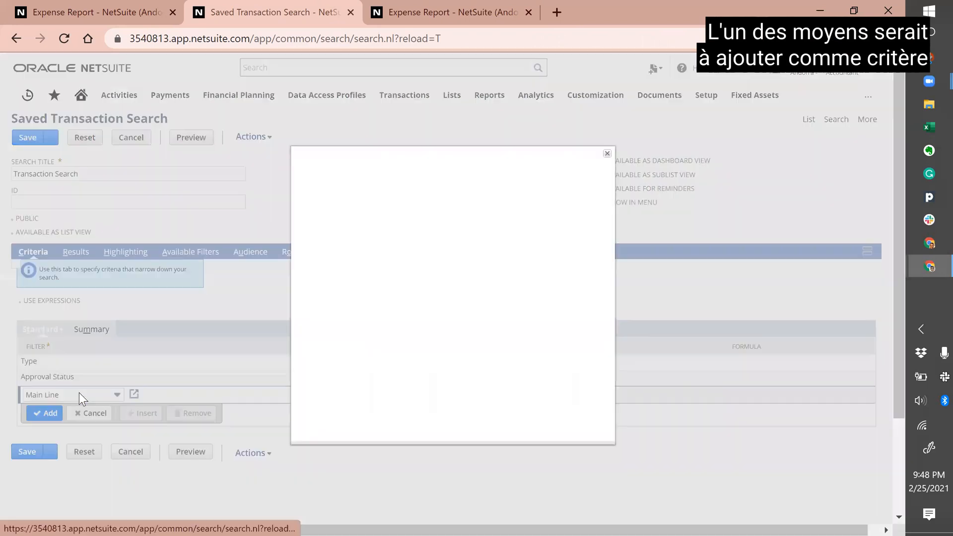
{"action": "left_click", "coordinate": [387, 203]}
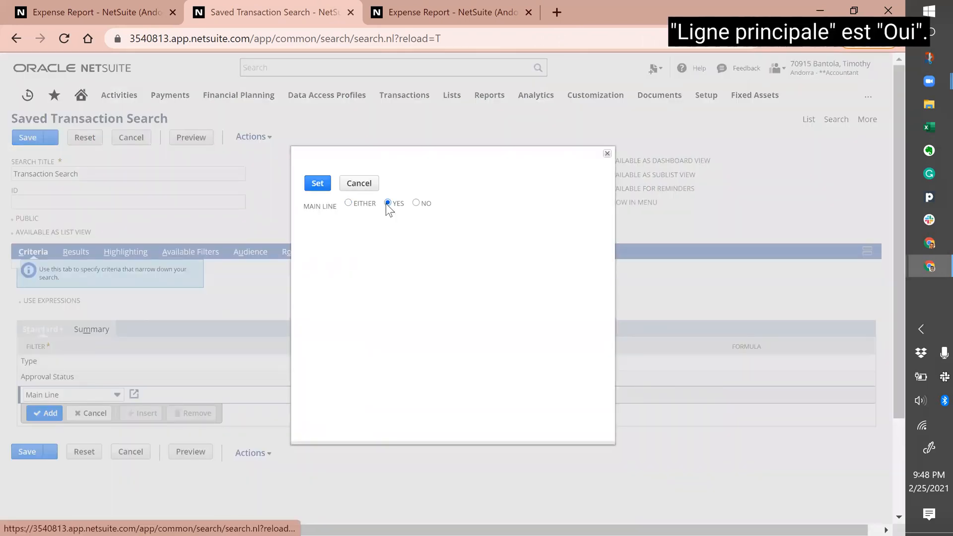
{"action": "left_click", "coordinate": [317, 183]}
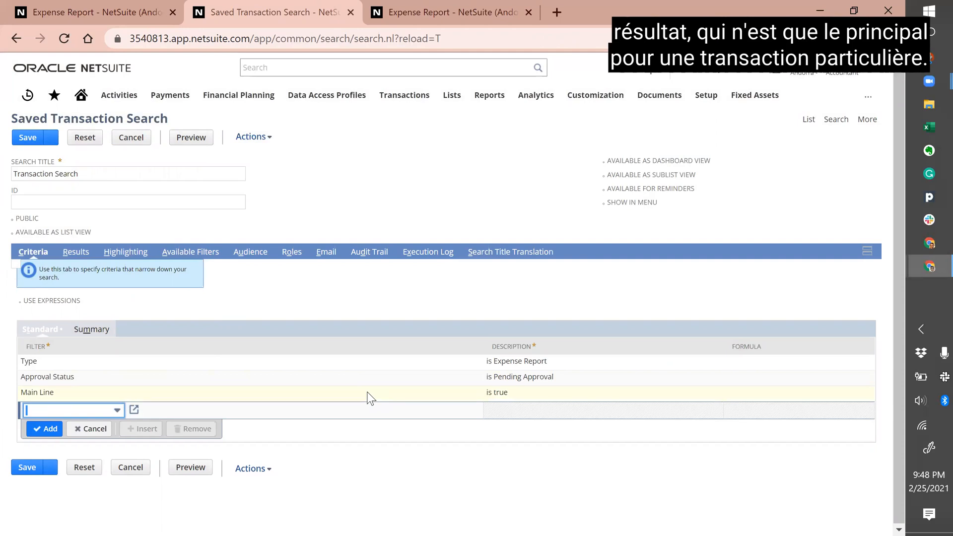
{"action": "left_click", "coordinate": [195, 138]}
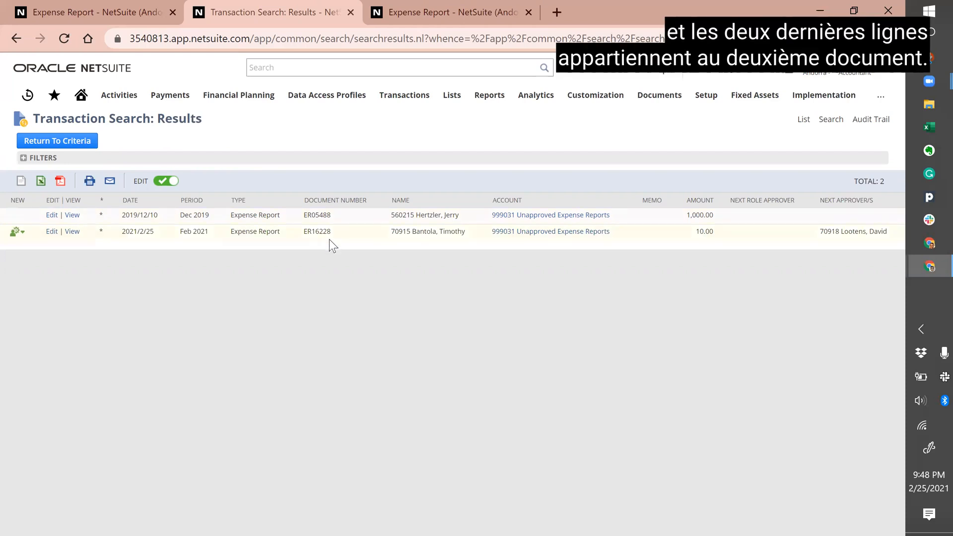
Return to the search criteria and remove the Main Line filter
{"action": "left_click", "coordinate": [83, 144]}
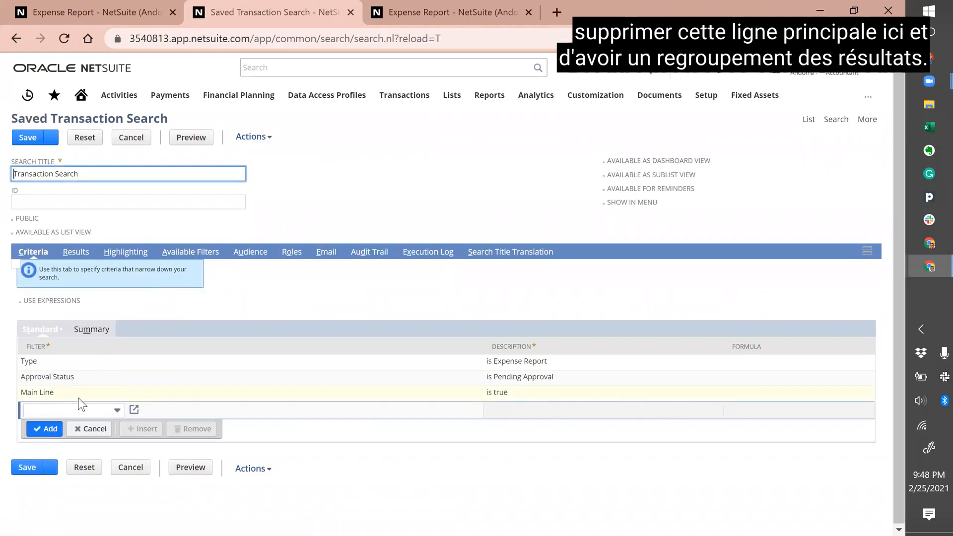
{"action": "left_click", "coordinate": [80, 393]}
{"action": "left_click", "coordinate": [191, 413]}
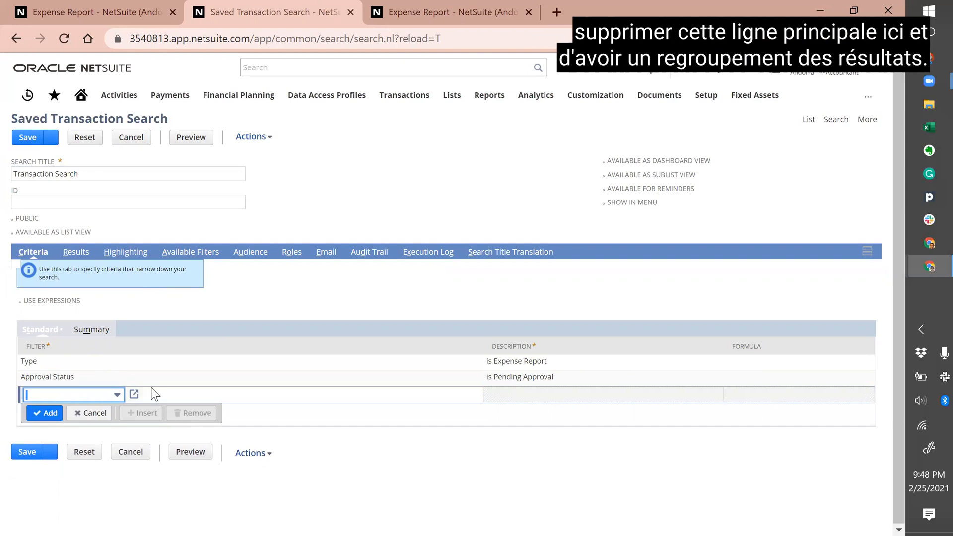
Set the summary type of the Document Number result column to Group
{"action": "left_click", "coordinate": [75, 252]}
{"action": "scroll", "coordinate": [252, 353], "scroll_direction": "down", "scroll_amount": 3}
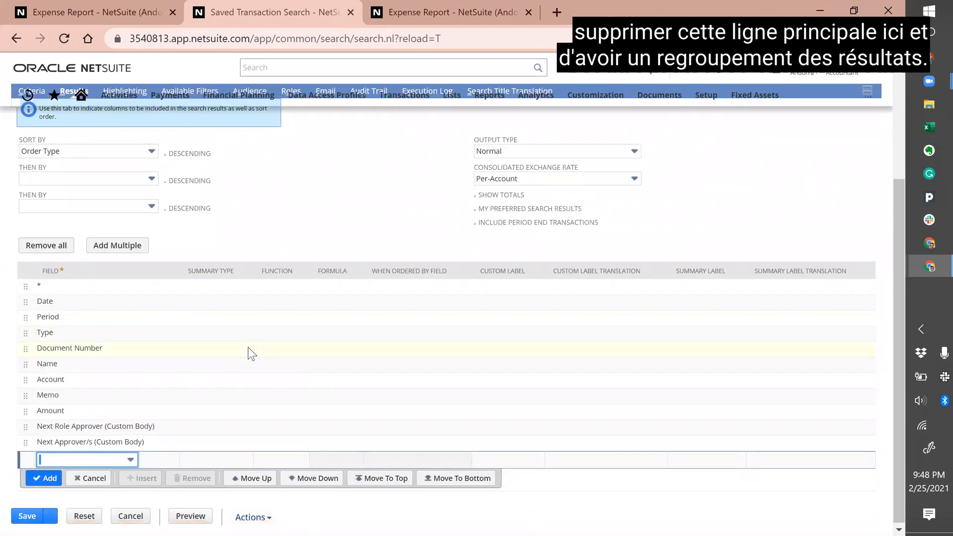
{"action": "left_click", "coordinate": [202, 350]}
{"action": "left_click", "coordinate": [202, 350]}
{"action": "left_click", "coordinate": [199, 382]}
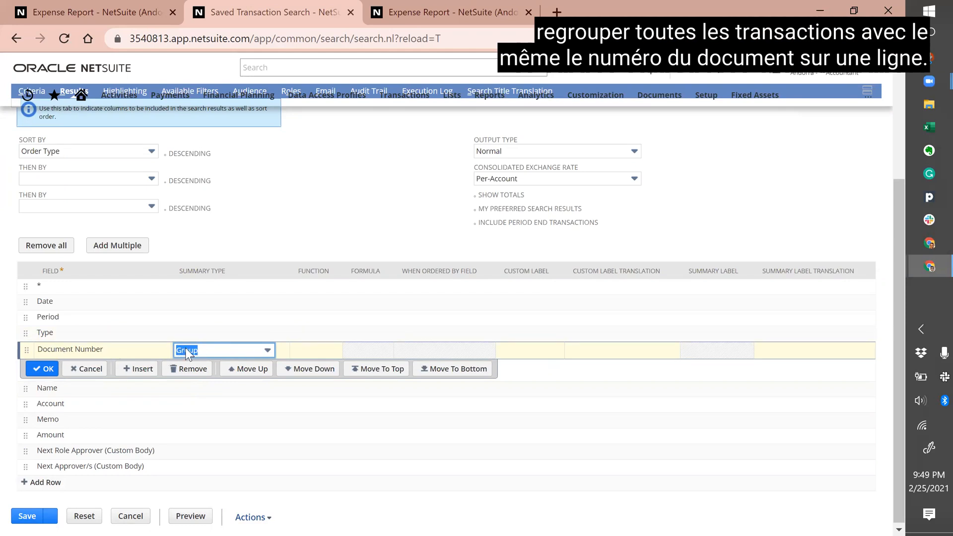
Confirm the Document Number row's grouping and set the summary type of the Date and Period result columns to Group
{"action": "left_click", "coordinate": [47, 371]}
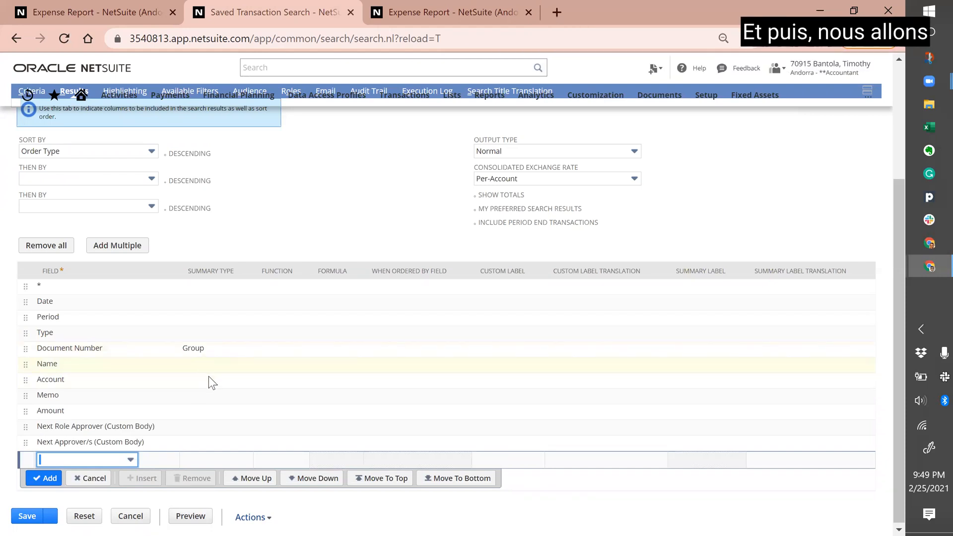
{"action": "left_click", "coordinate": [200, 297]}
{"action": "left_click", "coordinate": [201, 303]}
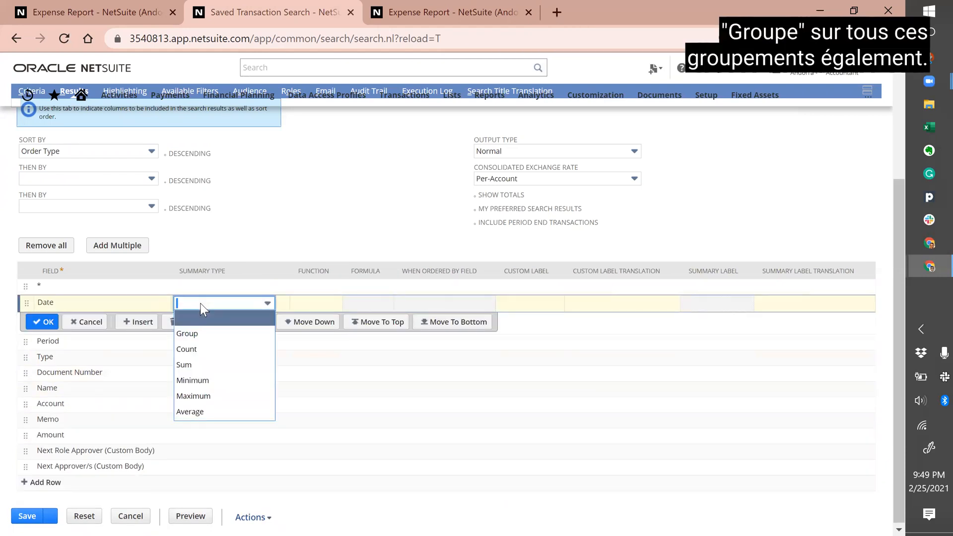
{"action": "left_click", "coordinate": [190, 333]}
{"action": "left_click", "coordinate": [187, 346]}
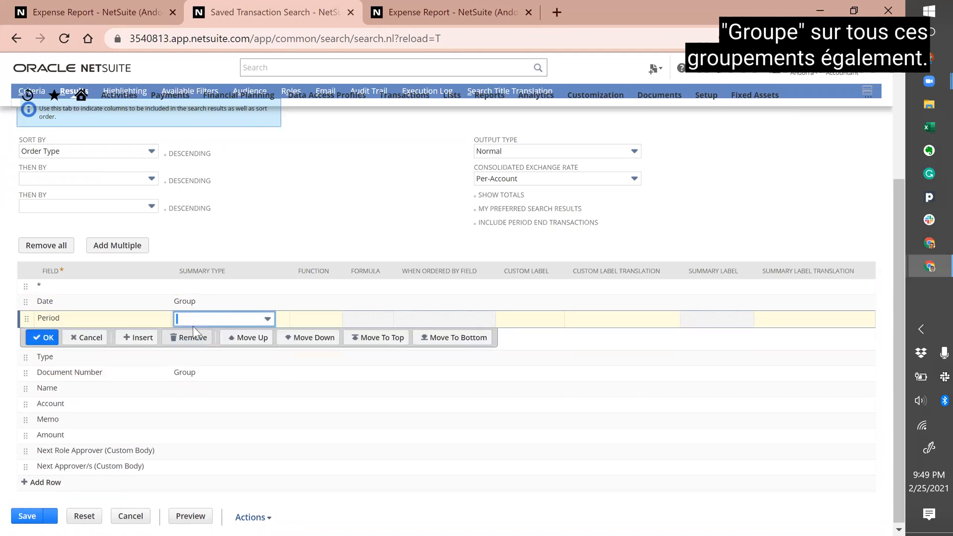
{"action": "left_click", "coordinate": [196, 320]}
{"action": "left_click", "coordinate": [197, 340]}
{"action": "left_click", "coordinate": [197, 320]}
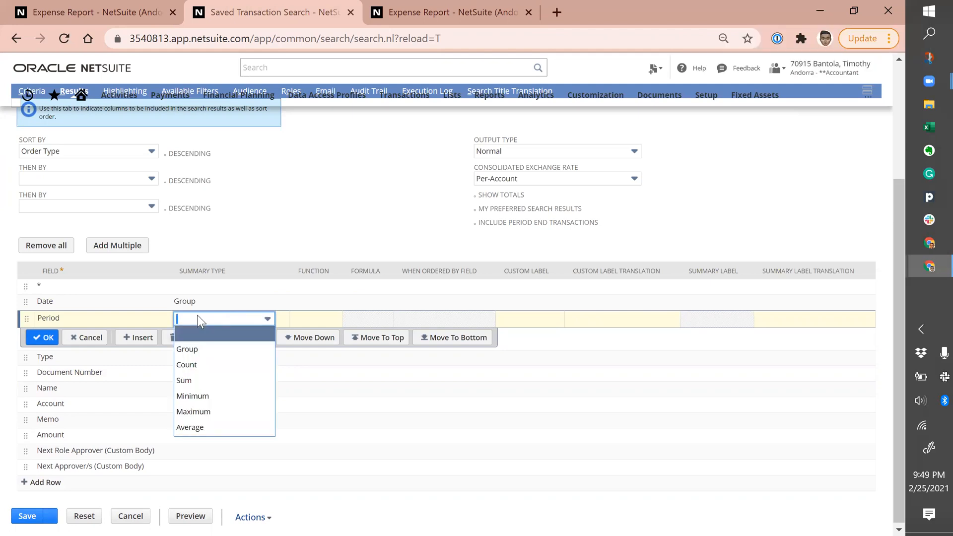
{"action": "left_click", "coordinate": [199, 353]}
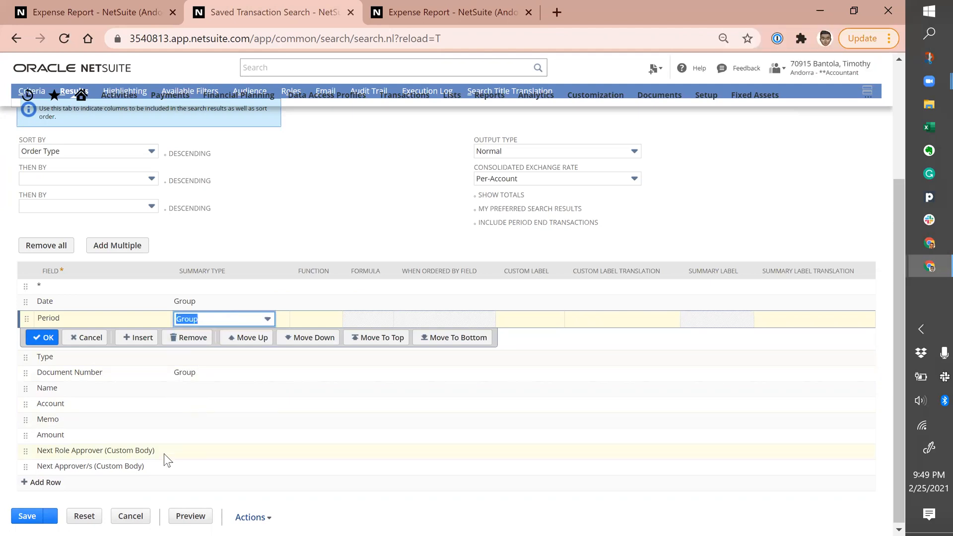
Set the summary type of the Next Role Approver and Next Approver/s custom body columns to Group
{"action": "left_click", "coordinate": [184, 440]}
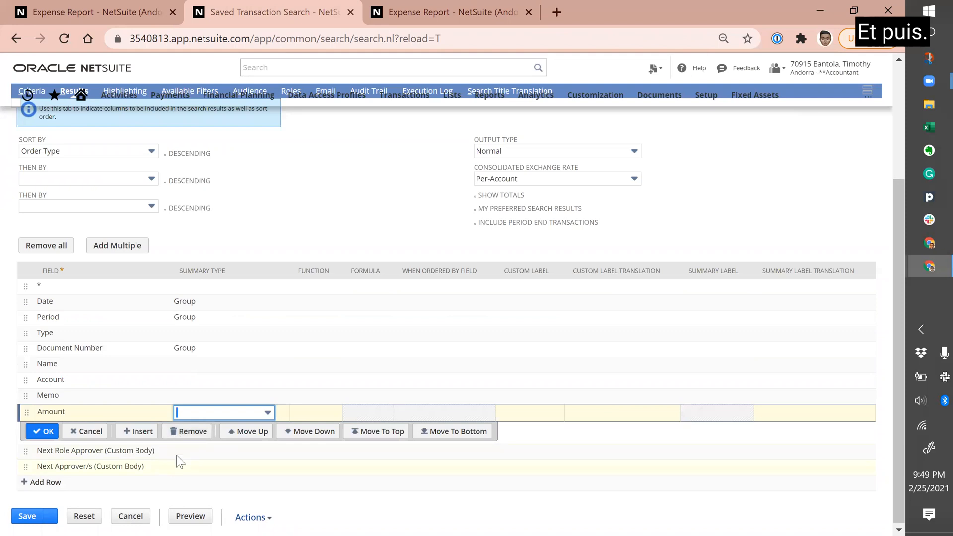
{"action": "left_click", "coordinate": [185, 451]}
{"action": "left_click", "coordinate": [219, 433]}
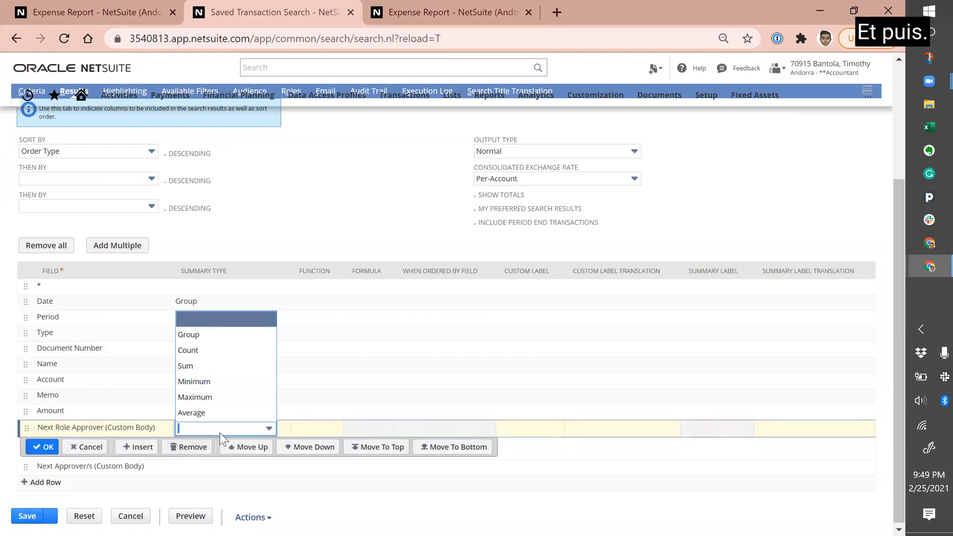
{"action": "left_click", "coordinate": [205, 337]}
{"action": "left_click", "coordinate": [189, 469]}
{"action": "left_click", "coordinate": [197, 444]}
{"action": "left_click", "coordinate": [202, 350]}
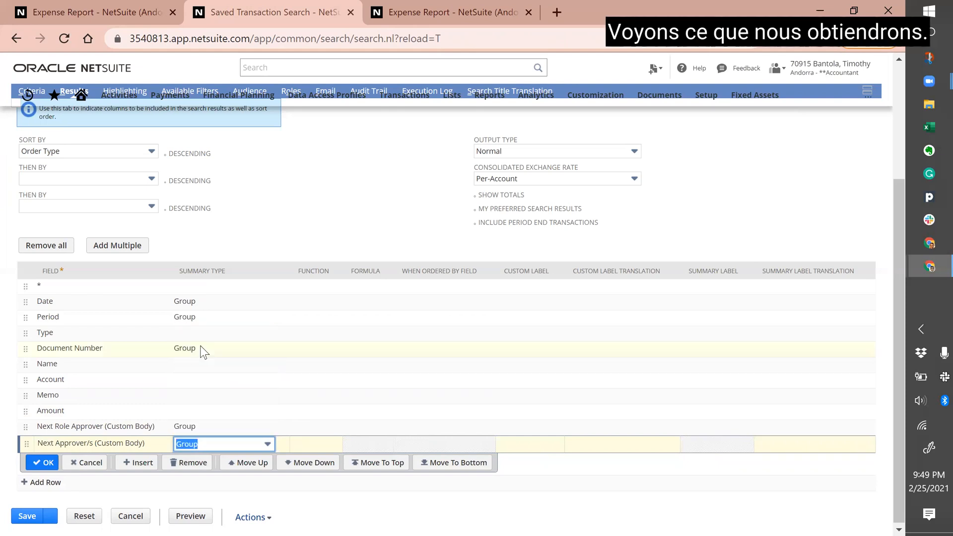
Preview the grouped search results and drill down from the Dec 2019 document number to view its expense report
{"action": "scroll", "coordinate": [132, 366], "scroll_direction": "up", "scroll_amount": 3}
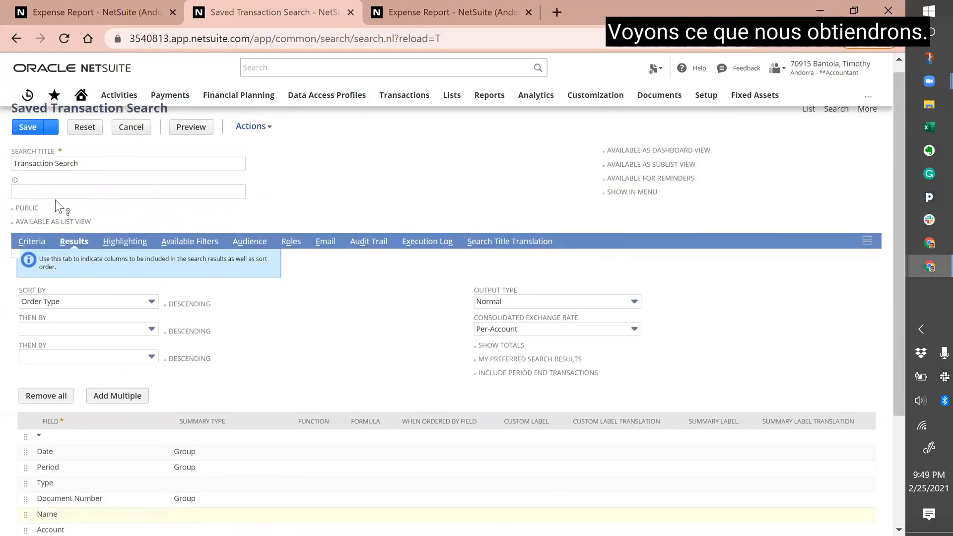
{"action": "left_click", "coordinate": [191, 127]}
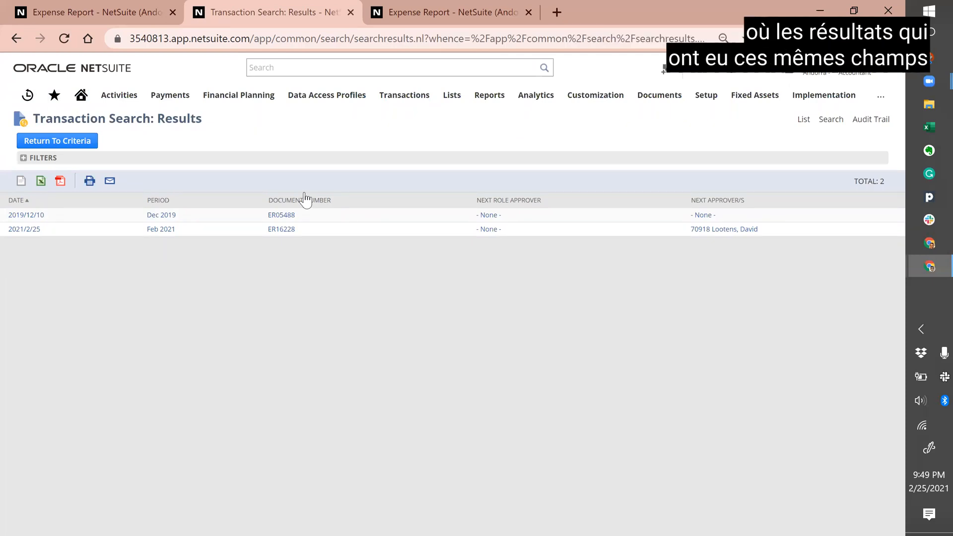
{"action": "left_click", "coordinate": [281, 215]}
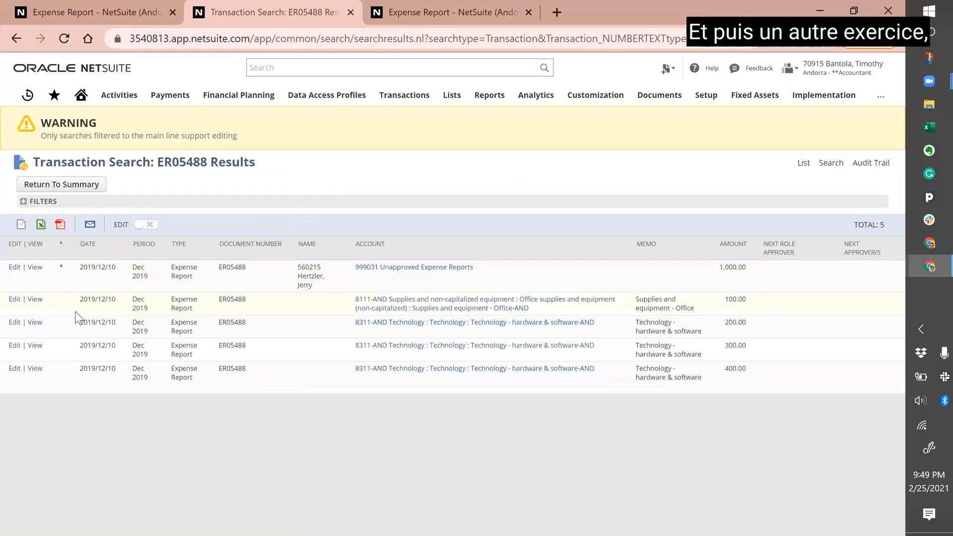
{"action": "left_click", "coordinate": [38, 299]}
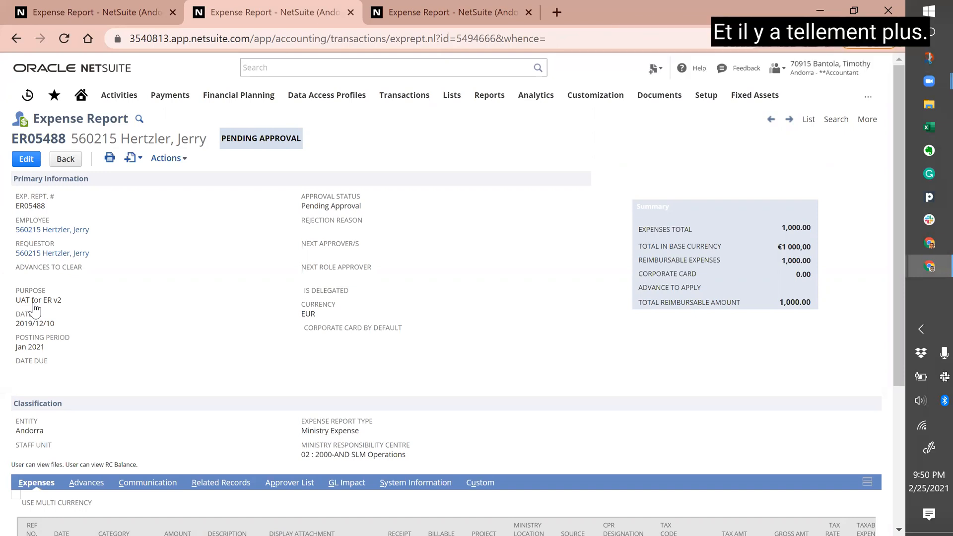
Switch to the "NetSuite reports and searches" Google Slides presentation and show slide 6, Saved Searches Use of "and" Logic
{"action": "key", "text": "super+Tab"}
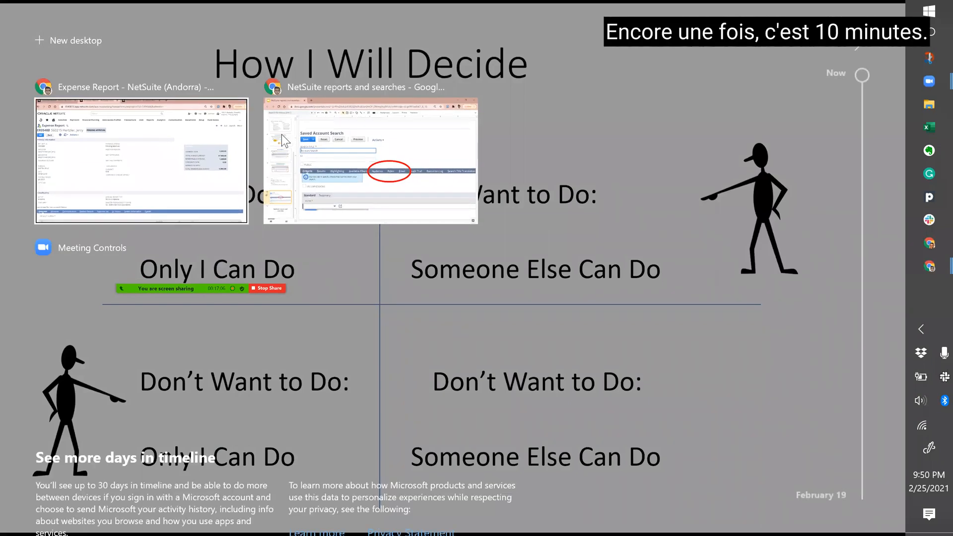
{"action": "left_click", "coordinate": [175, 398]}
{"action": "key", "text": "alt+Tab"}
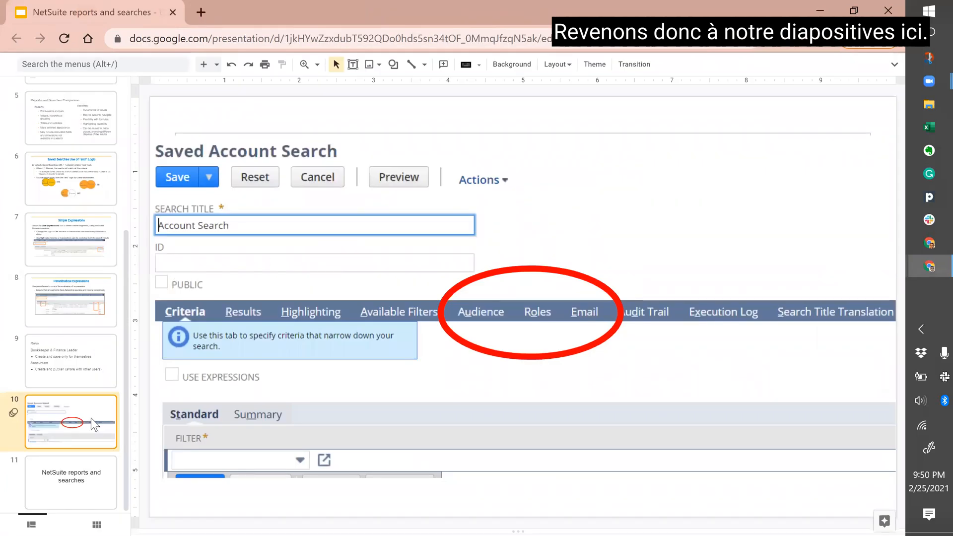
{"action": "scroll", "coordinate": [82, 317], "scroll_direction": "up", "scroll_amount": 2}
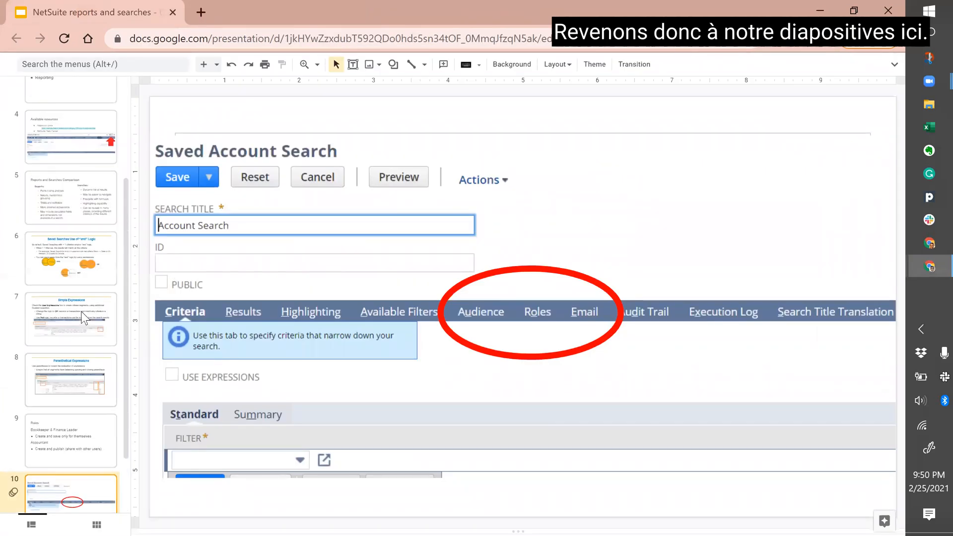
{"action": "left_click", "coordinate": [64, 242]}
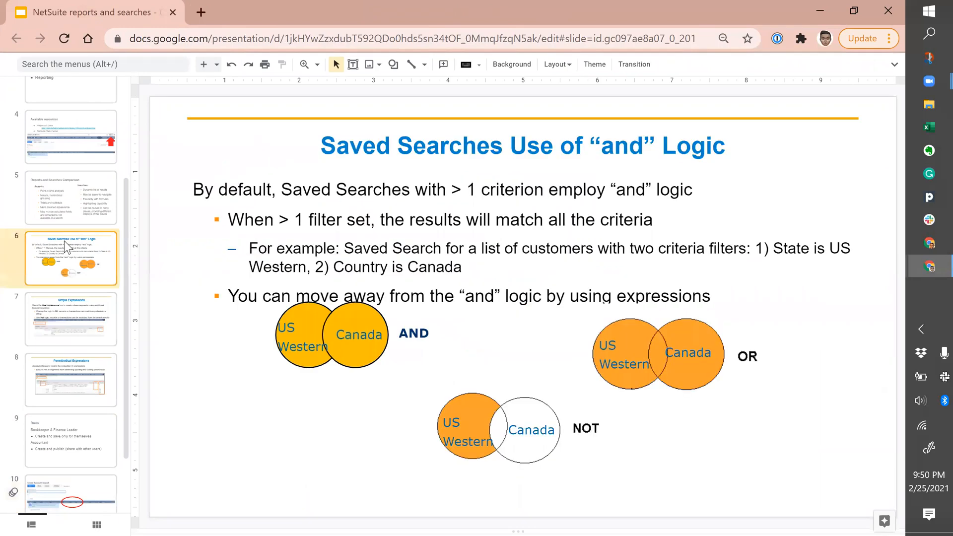